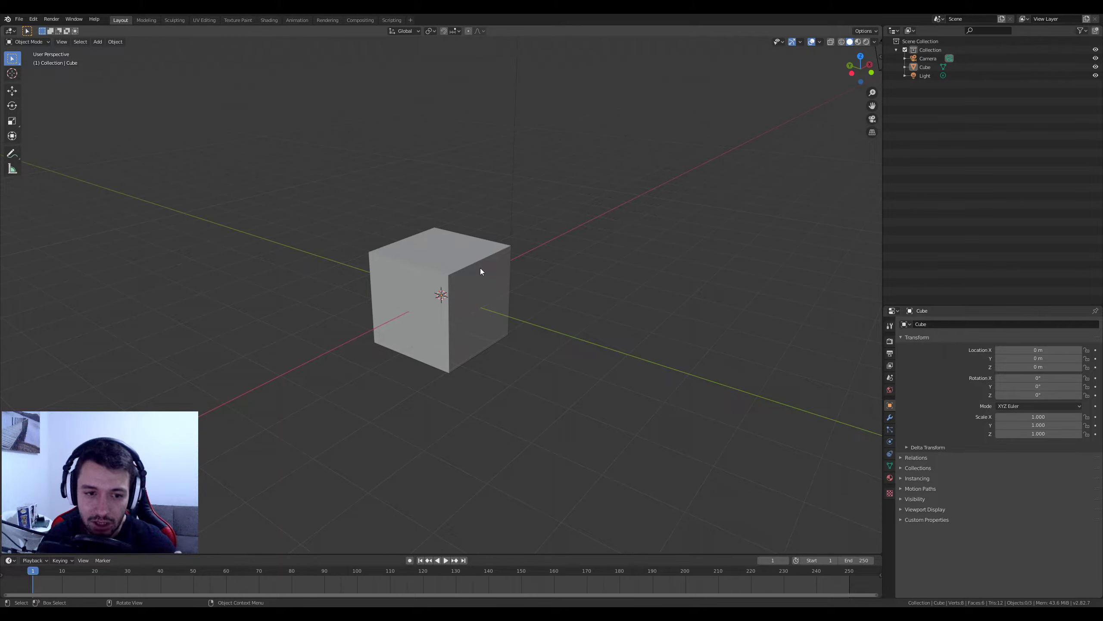
Orbit to look down on the cube and switch the view to orthographic (Numpad 5)
scroll(514, 297, "up", 2)
mouse_move(514, 296)
middle_mouse_down()
mouse_move(558, 292)
mouse_move(534, 291)
mouse_move(549, 313)
mouse_move(488, 288)
mouse_move(544, 323)
mouse_move(569, 309)
mouse_move(564, 302)
middle_mouse_up()
mouse_move(569, 247)
middle_mouse_down()
mouse_move(532, 237)
mouse_move(490, 266)
mouse_move(541, 339)
mouse_move(625, 327)
mouse_move(572, 251)
middle_mouse_up()
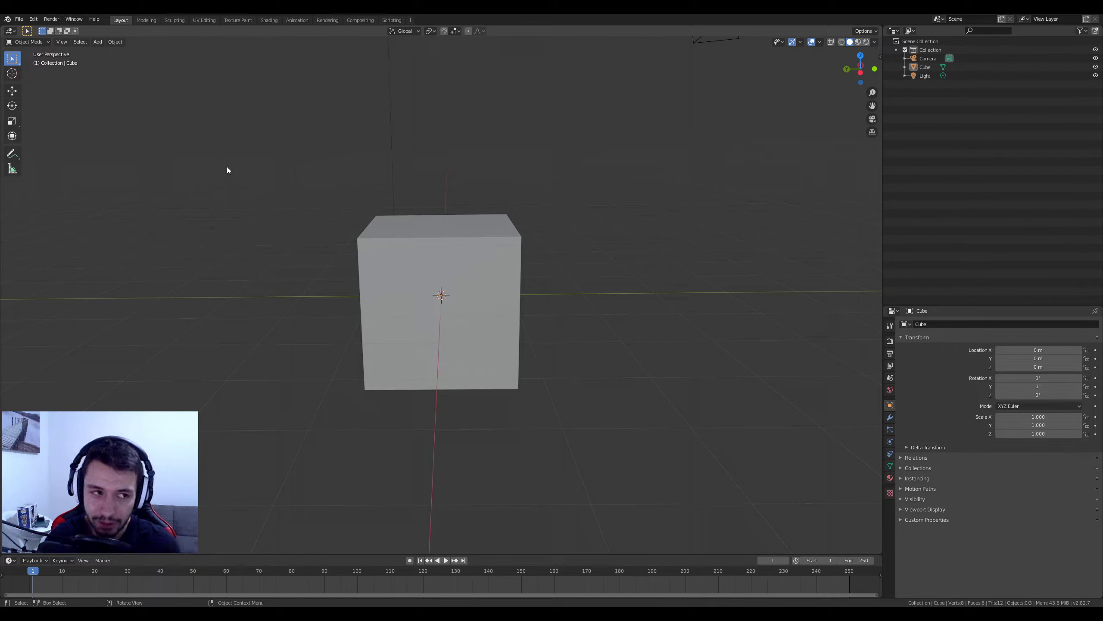
key("KP_5")
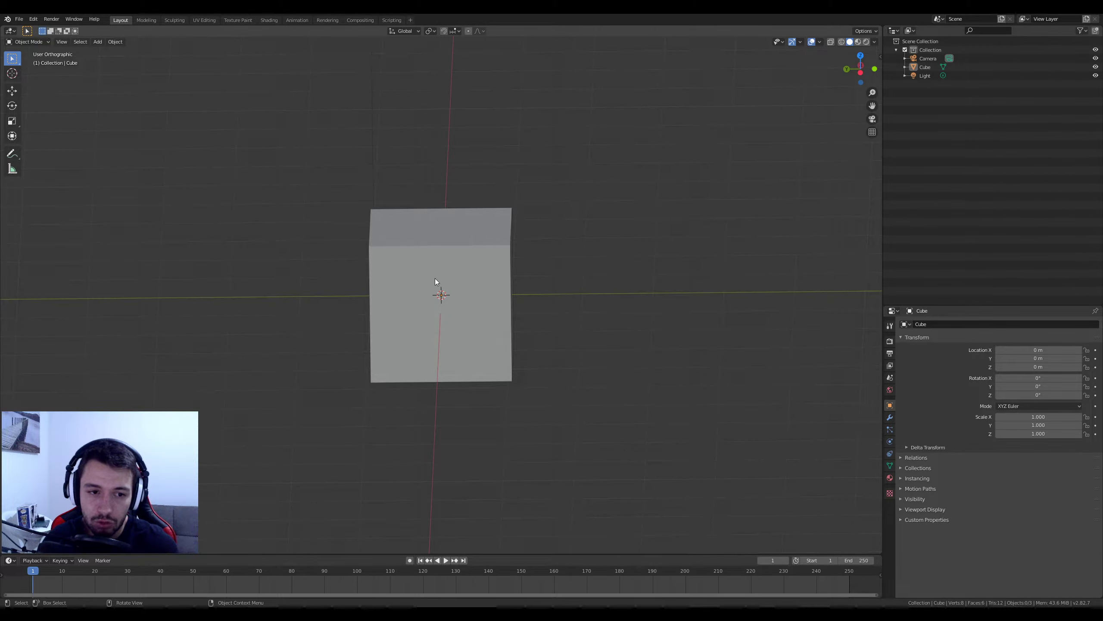
Snap to the front view (Numpad 1), then orbit back into a near-front perspective view
middle_click_drag(434, 280, 415, 287)
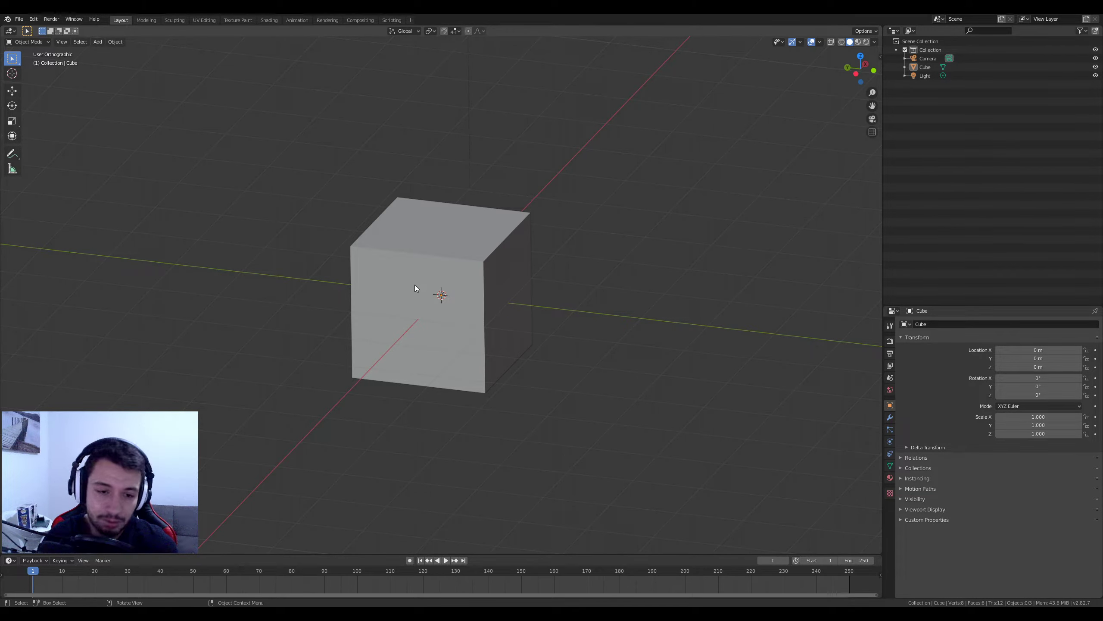
key("KP_1")
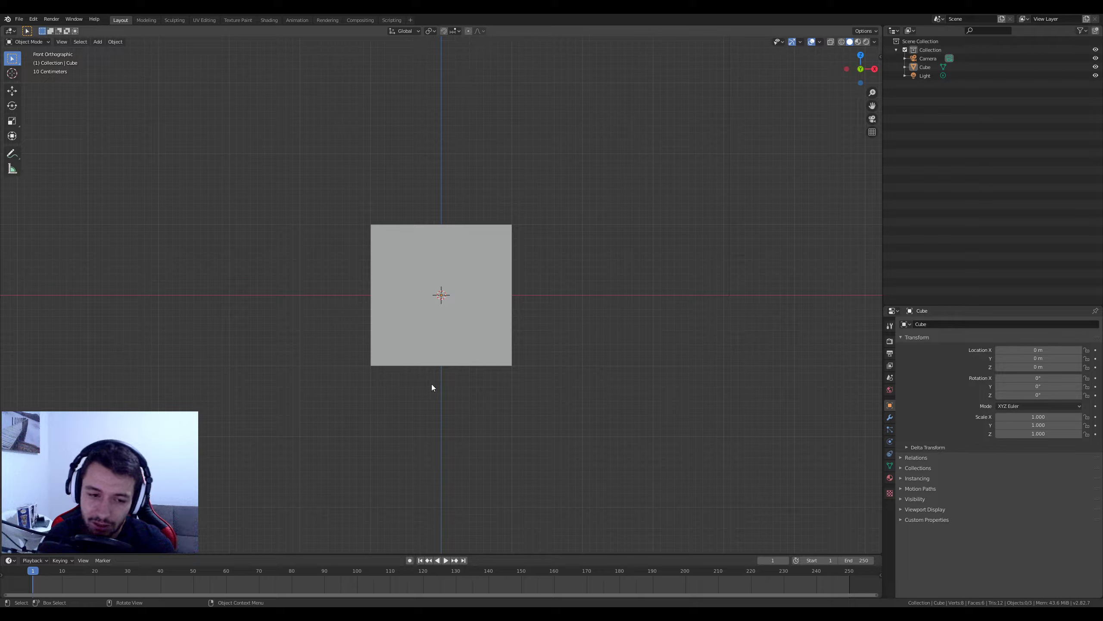
scroll(520, 288, "up", 1)
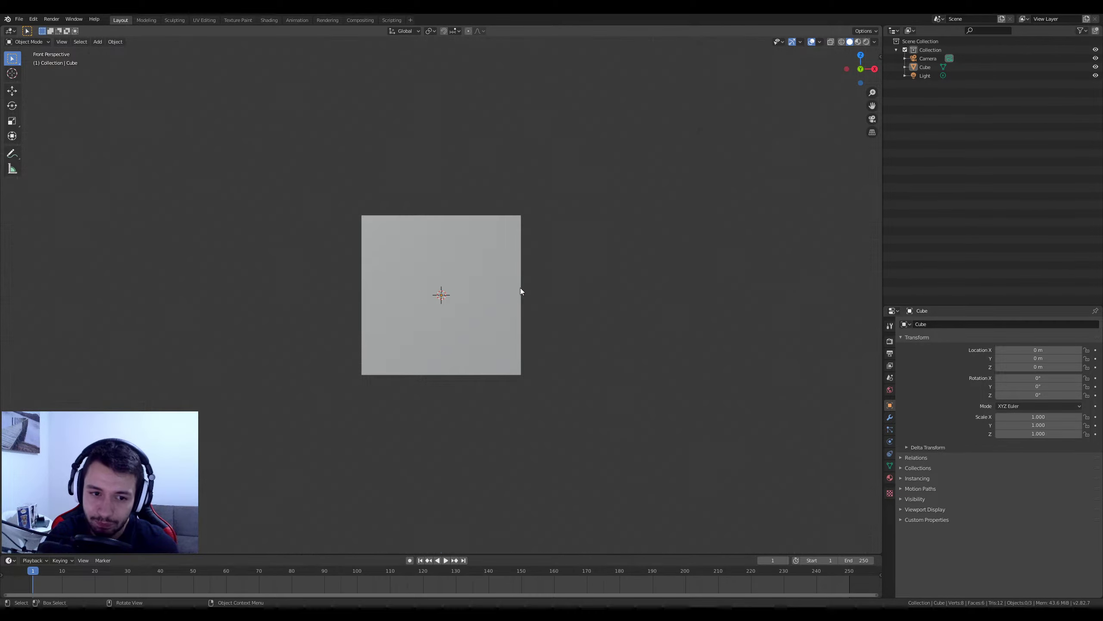
scroll(521, 289, "down", 1)
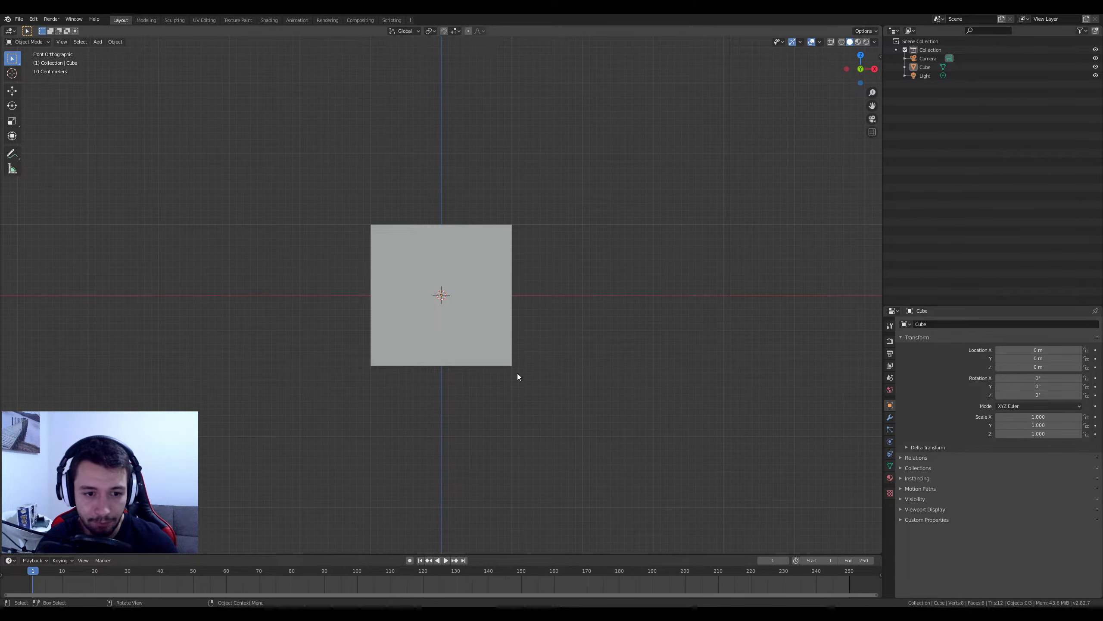
mouse_move(518, 372)
middle_mouse_down()
mouse_move(574, 316)
mouse_move(541, 395)
mouse_move(517, 362)
middle_mouse_up()
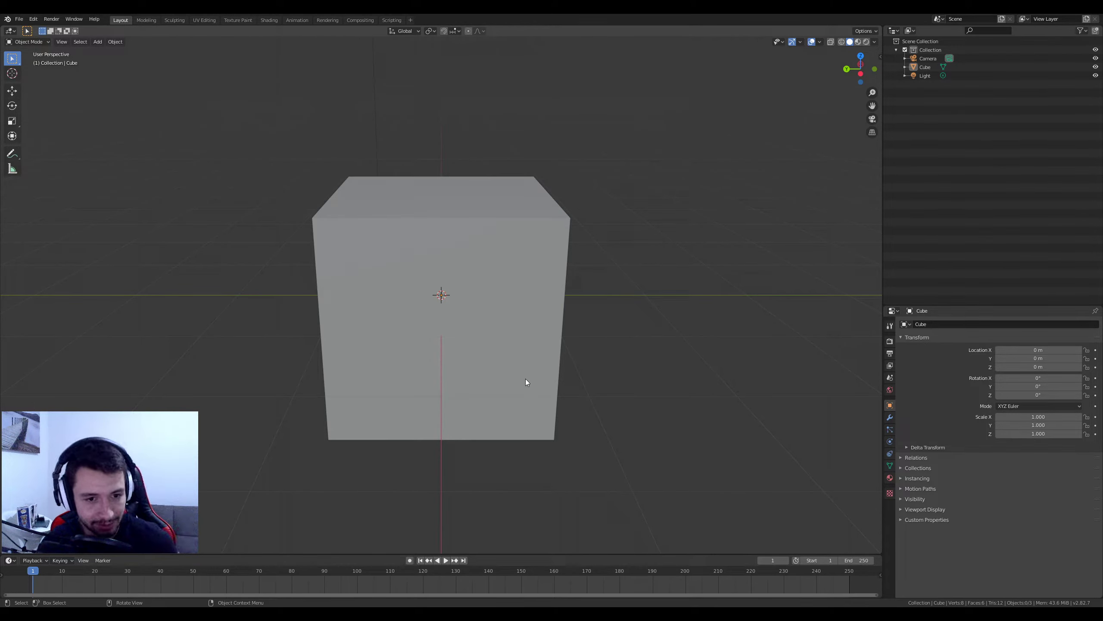
Orbit to a three-quarter top-down view and pan the cube across the grid
middle_click_drag(567, 342, 514, 356)
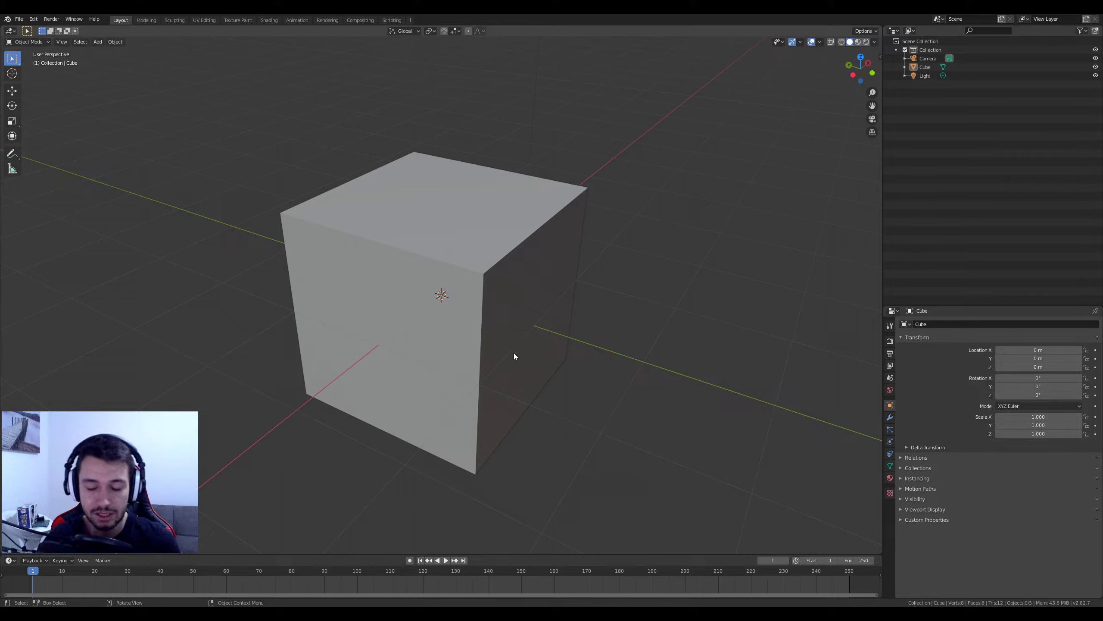
mouse_move(562, 295)
middle_mouse_down()
mouse_move(512, 306)
mouse_move(522, 305)
mouse_move(490, 288)
mouse_move(599, 329)
mouse_move(426, 269)
mouse_move(555, 219)
mouse_move(401, 268)
mouse_move(496, 316)
mouse_move(501, 306)
middle_mouse_up()
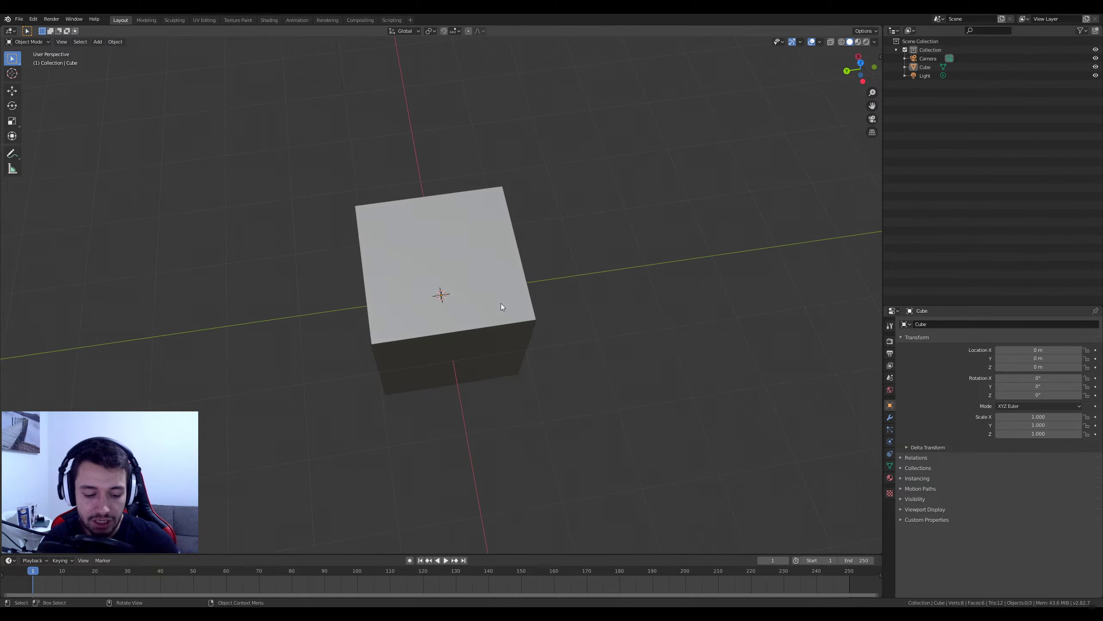
mouse_move(746, 268)
middle_mouse_down("shift")
mouse_move(634, 283)
mouse_move(139, 287)
mouse_move(302, 272)
mouse_move(380, 110)
middle_mouse_up("shift")
middle_click_drag(298, 338, 630, 160, "shift")
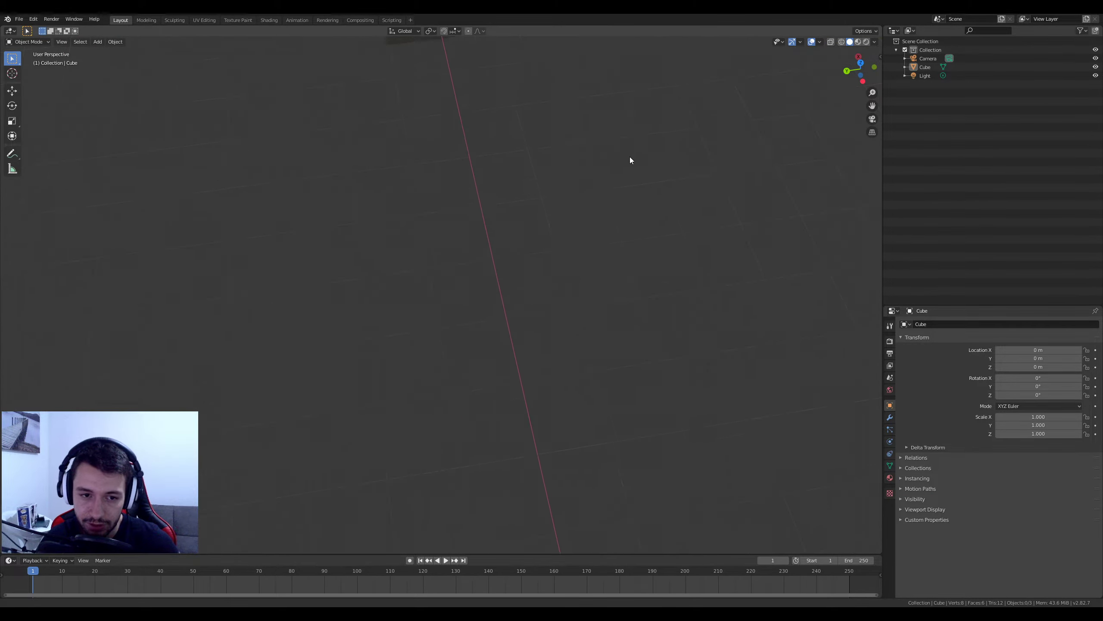
mouse_move(313, 165)
middle_mouse_down("shift")
mouse_move(569, 418)
mouse_move(686, 391)
middle_mouse_up("shift")
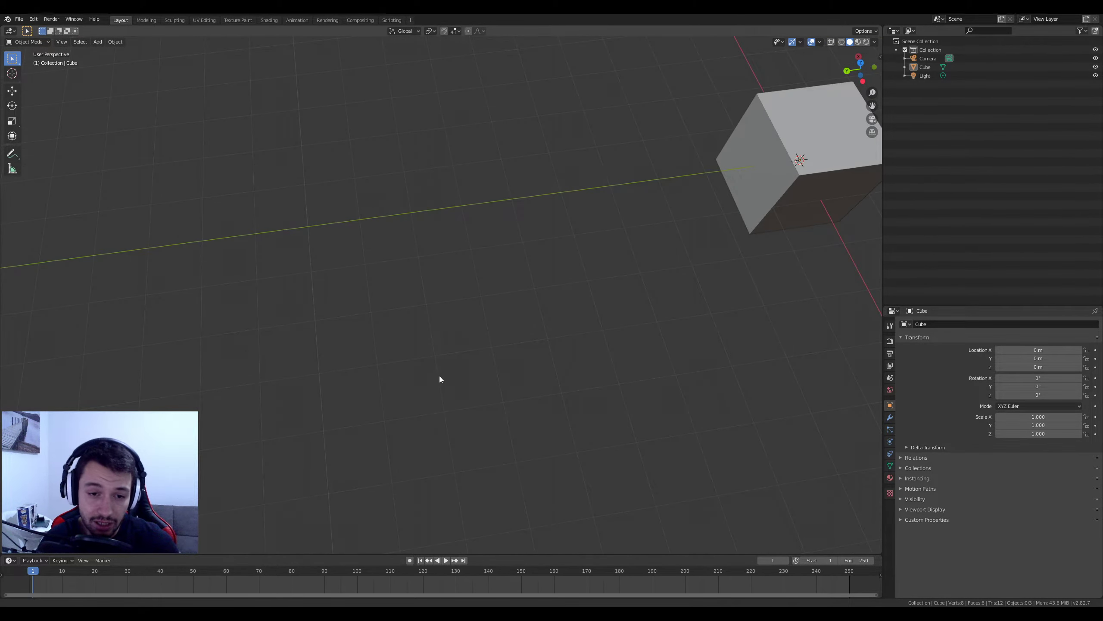
Pan the cube away, orbit around the scene and zoom out until the camera is visible
middle_click_drag(439, 376, 614, 447, "shift")
mouse_move(332, 389)
middle_mouse_down()
mouse_move(381, 375)
mouse_move(475, 321)
mouse_move(535, 381)
mouse_move(465, 376)
mouse_move(480, 399)
mouse_move(537, 285)
middle_mouse_up()
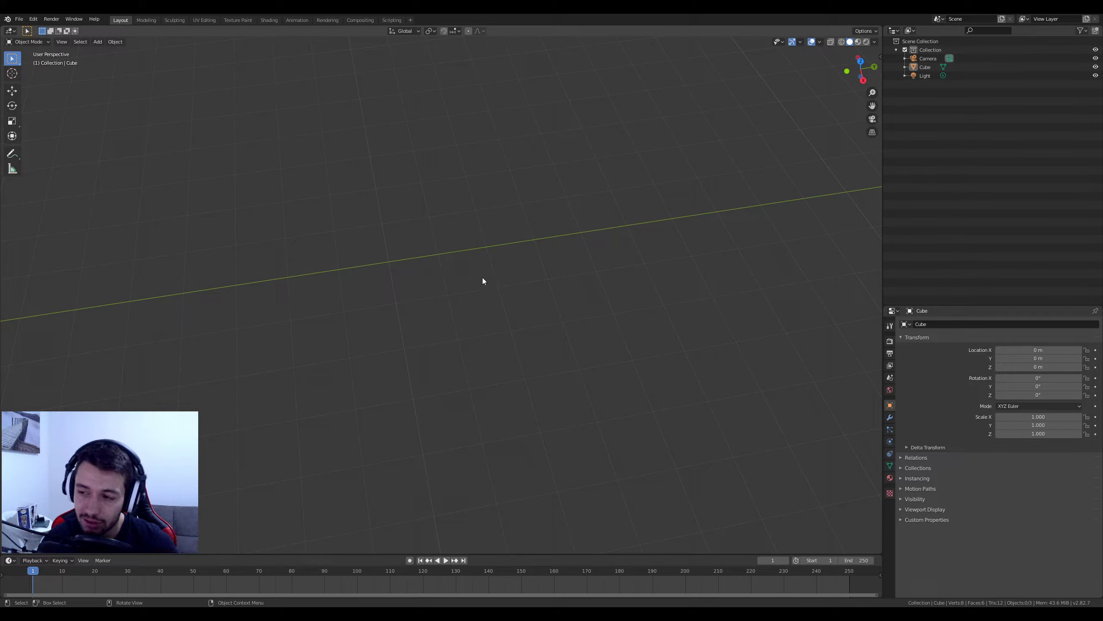
mouse_move(468, 341)
middle_mouse_down()
mouse_move(507, 364)
mouse_move(353, 372)
mouse_move(424, 479)
mouse_move(574, 406)
mouse_move(541, 321)
mouse_move(390, 340)
mouse_move(336, 397)
mouse_move(525, 365)
mouse_move(460, 367)
middle_mouse_up()
scroll(337, 397, "down", 3)
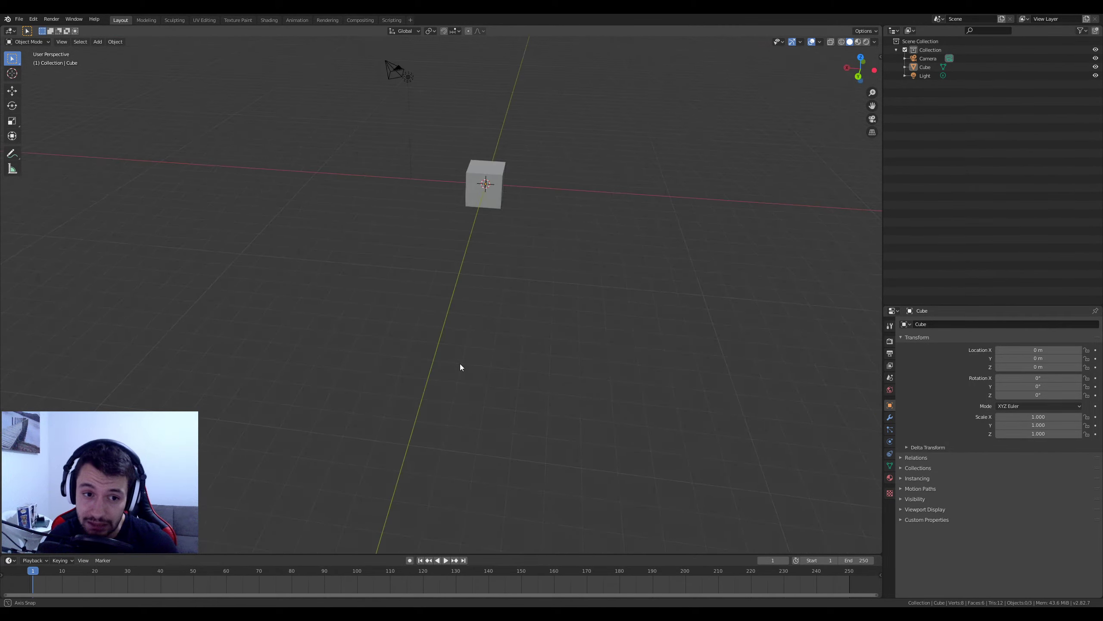
Select the cube, frame it with Numpad period, then zoom out and orbit around it
left_click(481, 172)
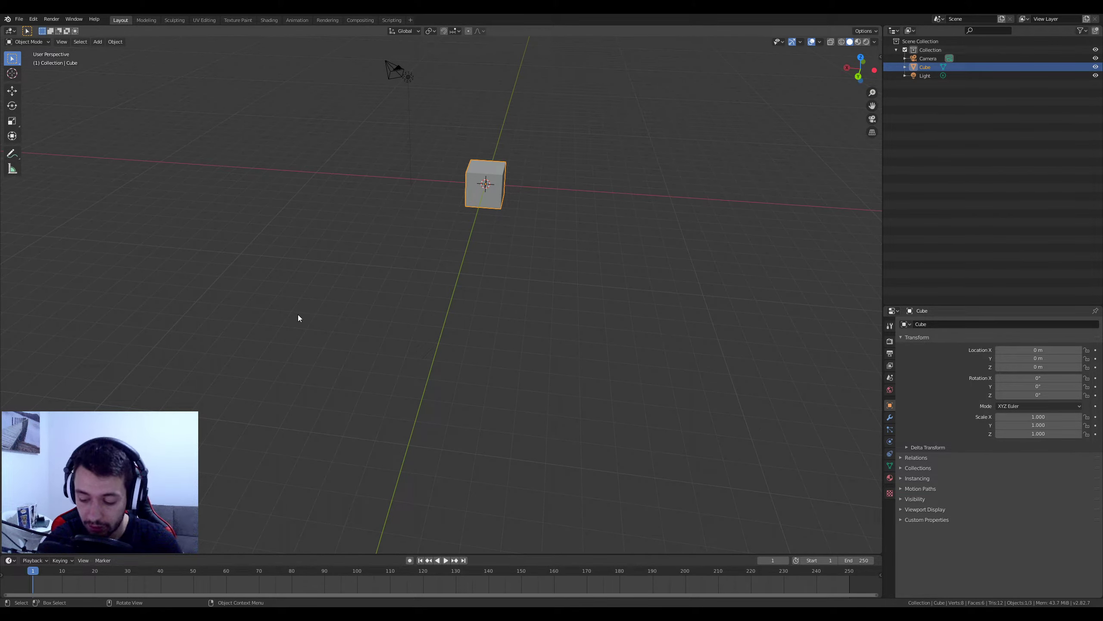
key("KP_Decimal")
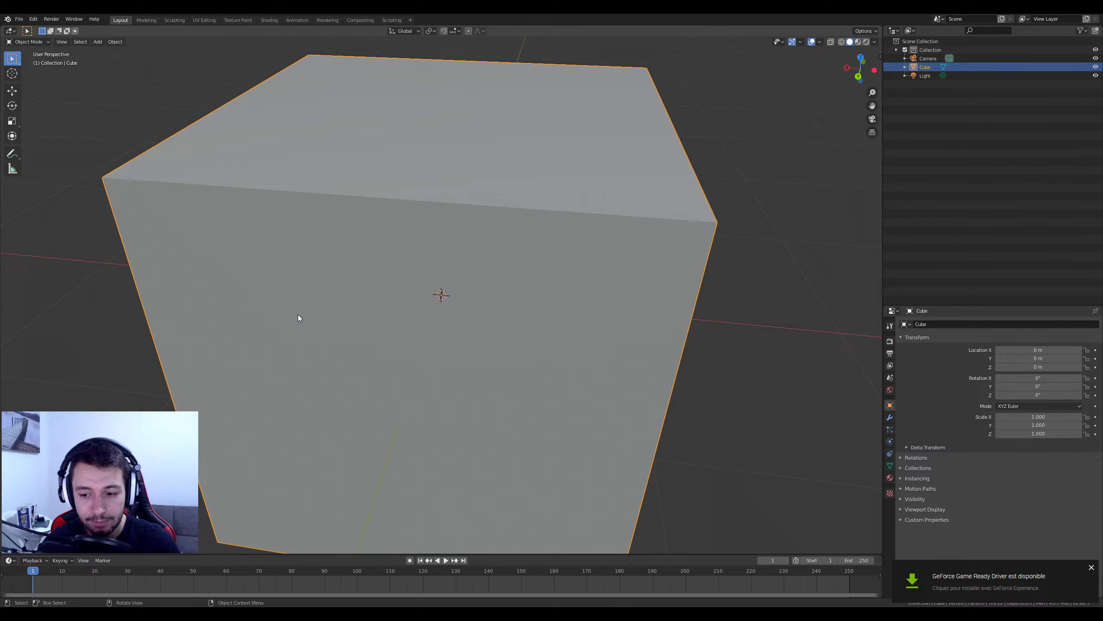
scroll(333, 309, "down", 5)
mouse_move(443, 311)
middle_mouse_down()
mouse_move(523, 334)
mouse_move(859, 499)
middle_mouse_up()
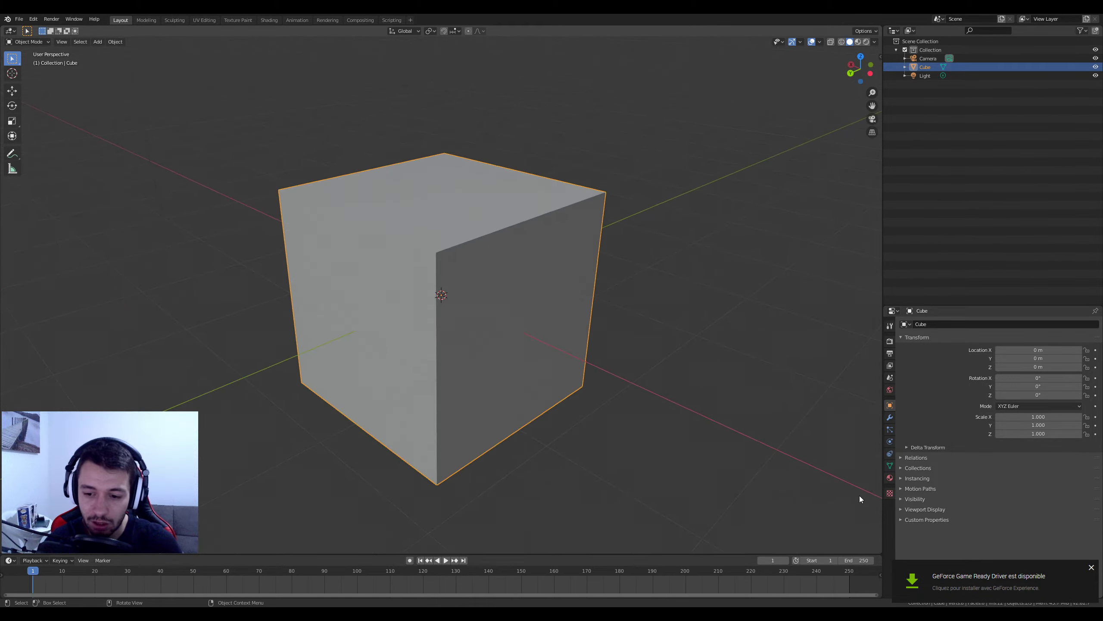
mouse_move(487, 291)
middle_mouse_down()
mouse_move(504, 303)
mouse_move(375, 301)
mouse_move(545, 322)
mouse_move(369, 281)
mouse_move(267, 281)
mouse_move(432, 315)
middle_mouse_up()
scroll(544, 322, "down", 2)
scroll(262, 282, "down", 3)
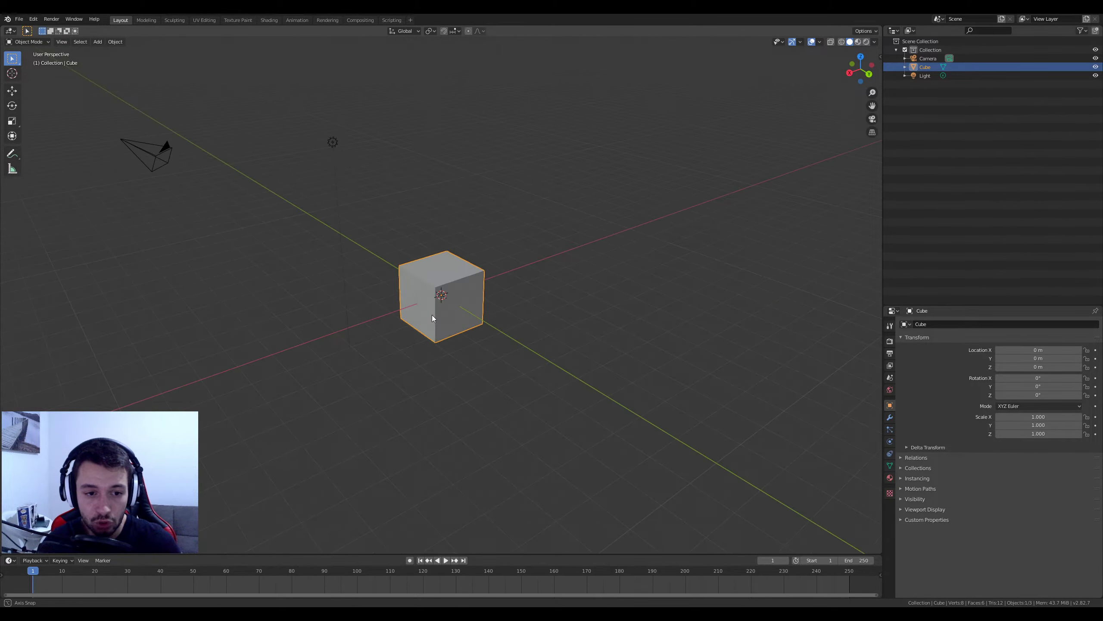
Center the view on the light, then on the camera, zooming out and orbiting to see all three
left_click(330, 143)
key("KP_Decimal")
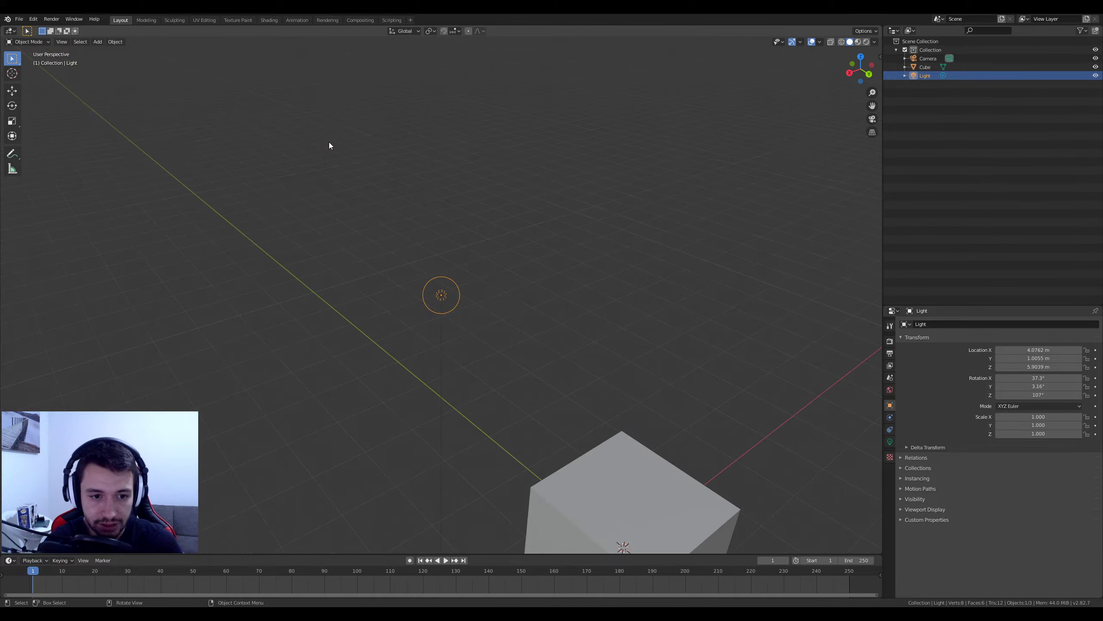
scroll(329, 144, "down", 1)
left_click(88, 239)
key("KP_Decimal")
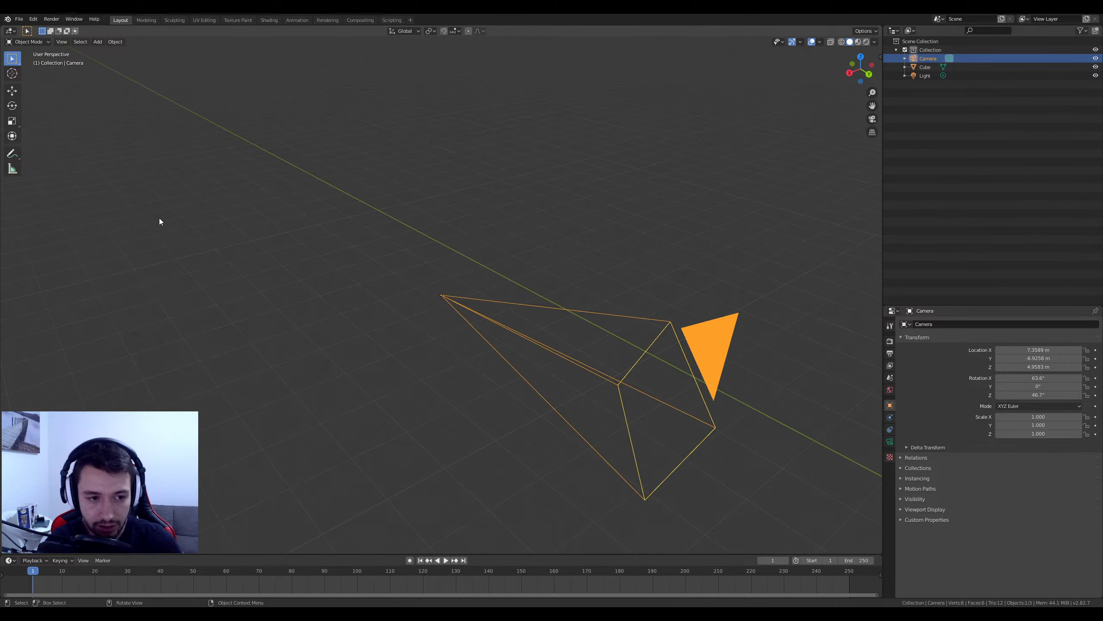
scroll(353, 246, "down", 3)
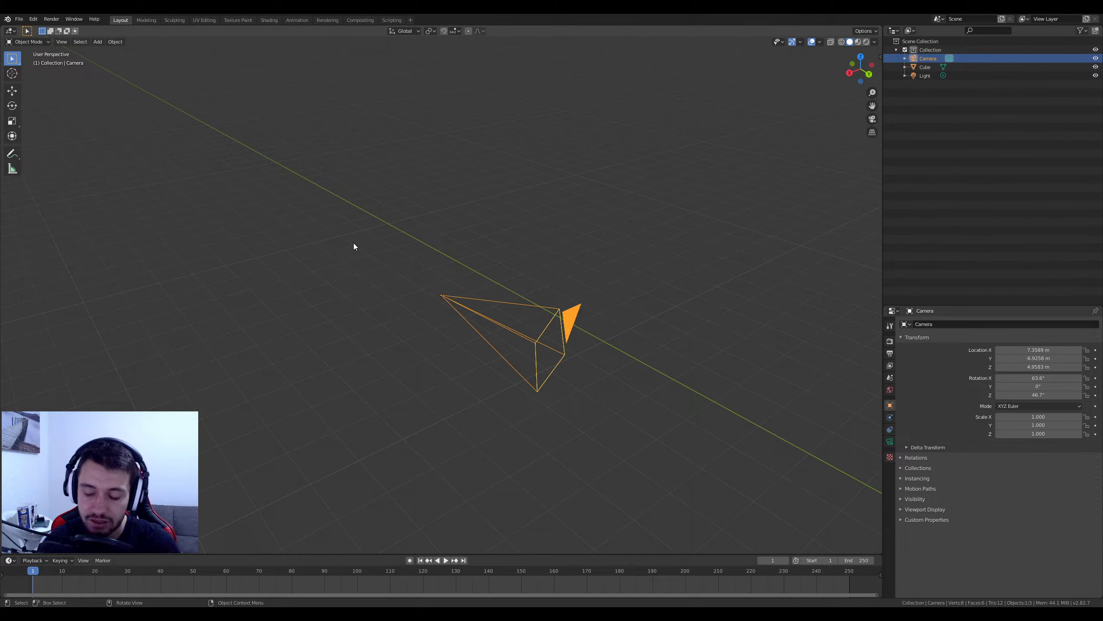
mouse_move(368, 239)
middle_mouse_down()
mouse_move(467, 339)
mouse_move(573, 334)
middle_mouse_up()
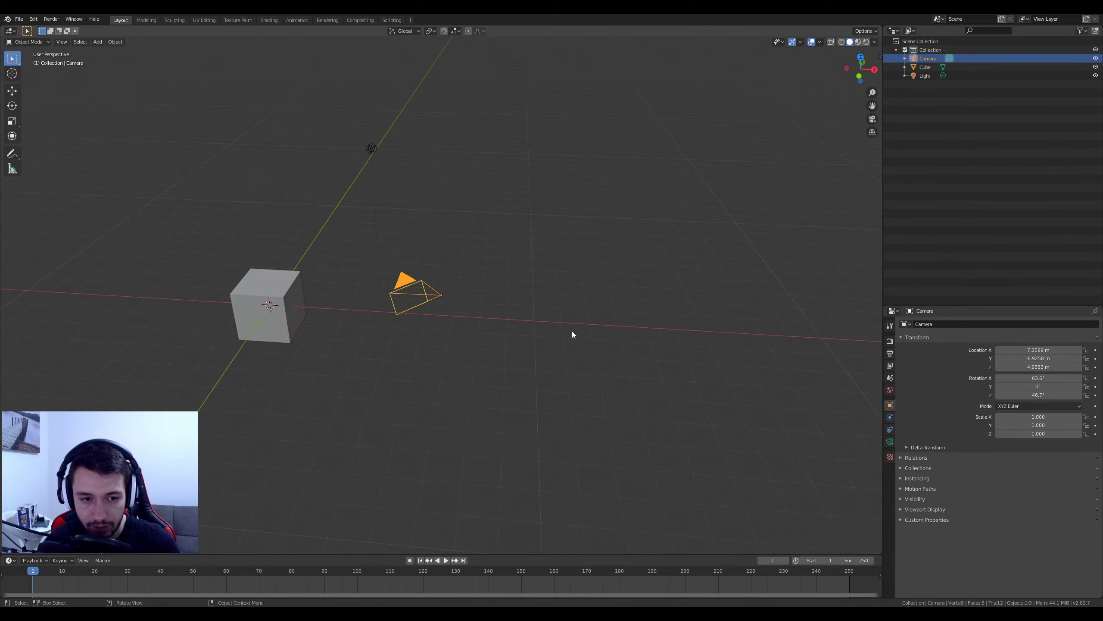
Reframe the cube, zoom out, then select the light, camera, cube, light and cube in turn
left_click(281, 290)
key("KP_Decimal")
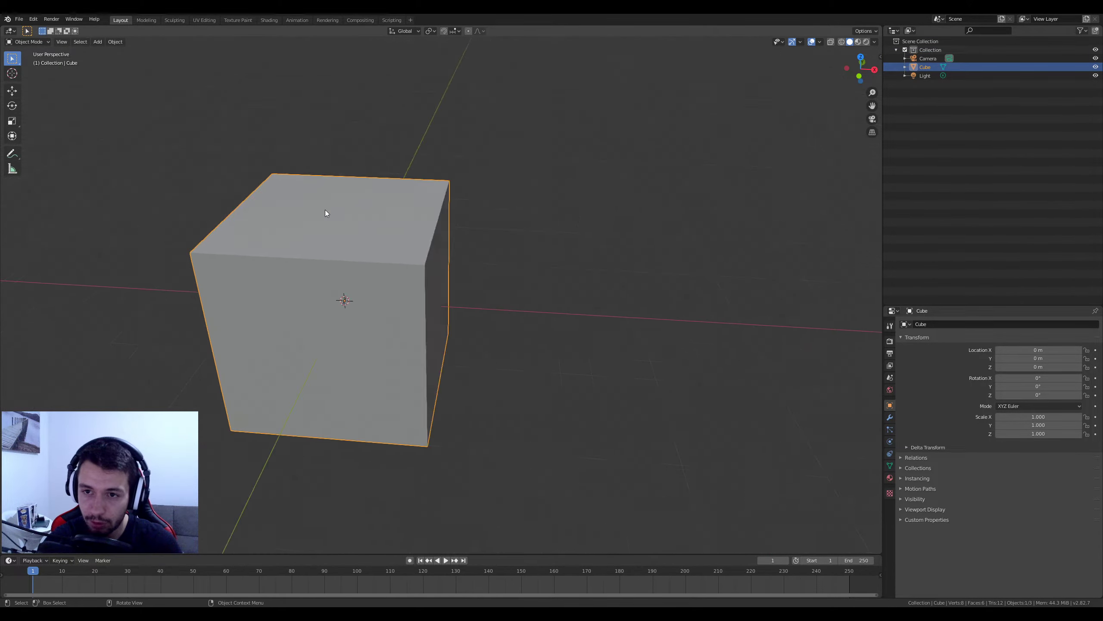
scroll(347, 213, "down", 10)
left_click(584, 113)
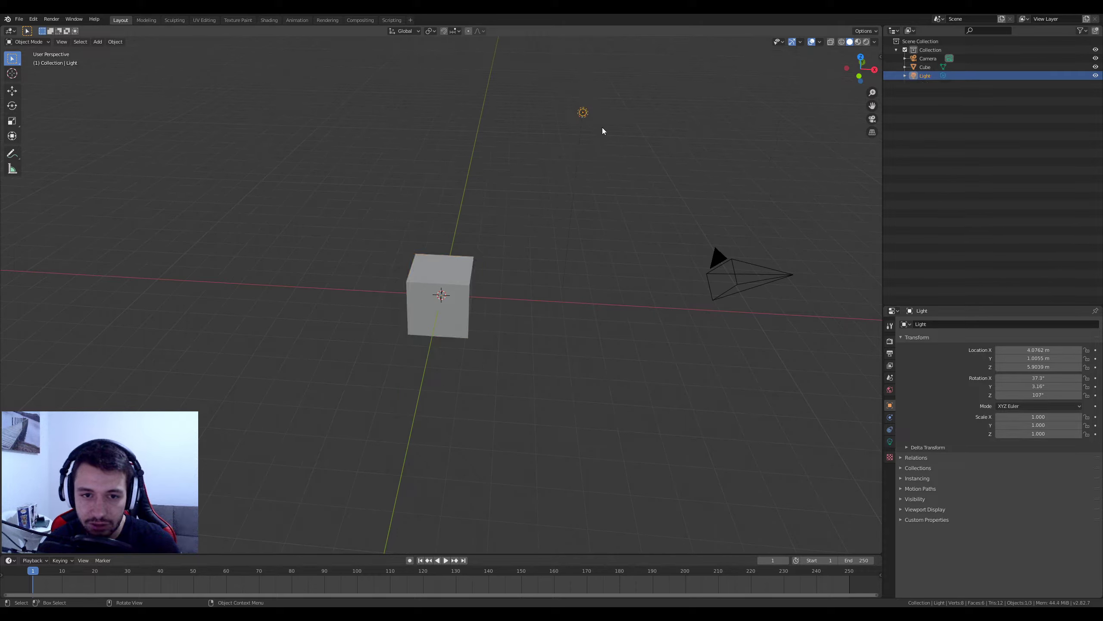
left_click(736, 272)
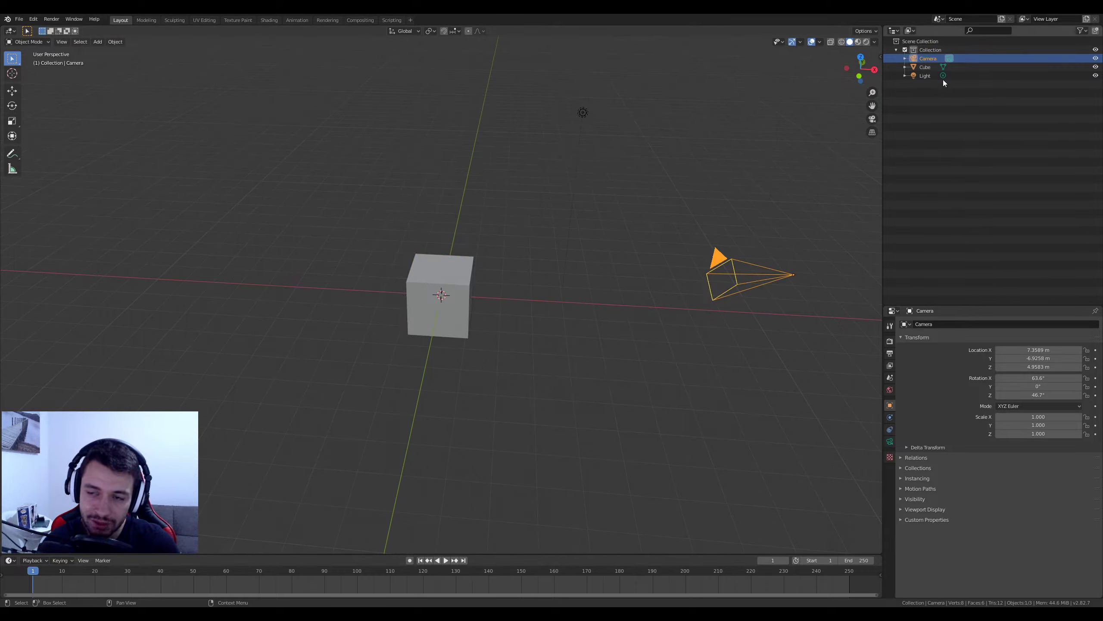
left_click(450, 271)
left_click(584, 114)
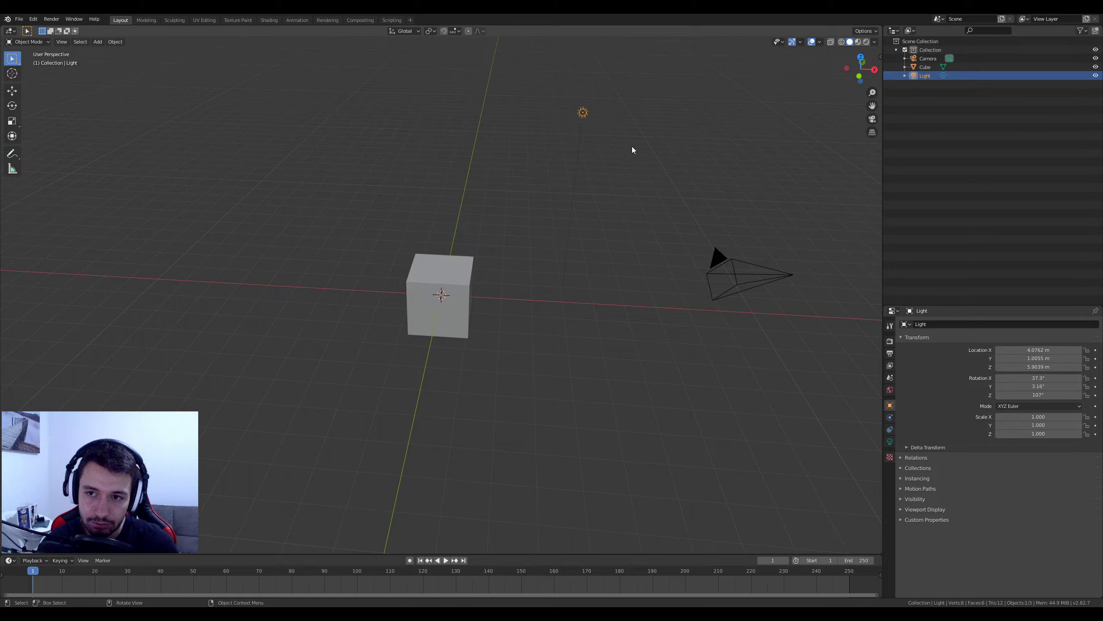
left_click(930, 67)
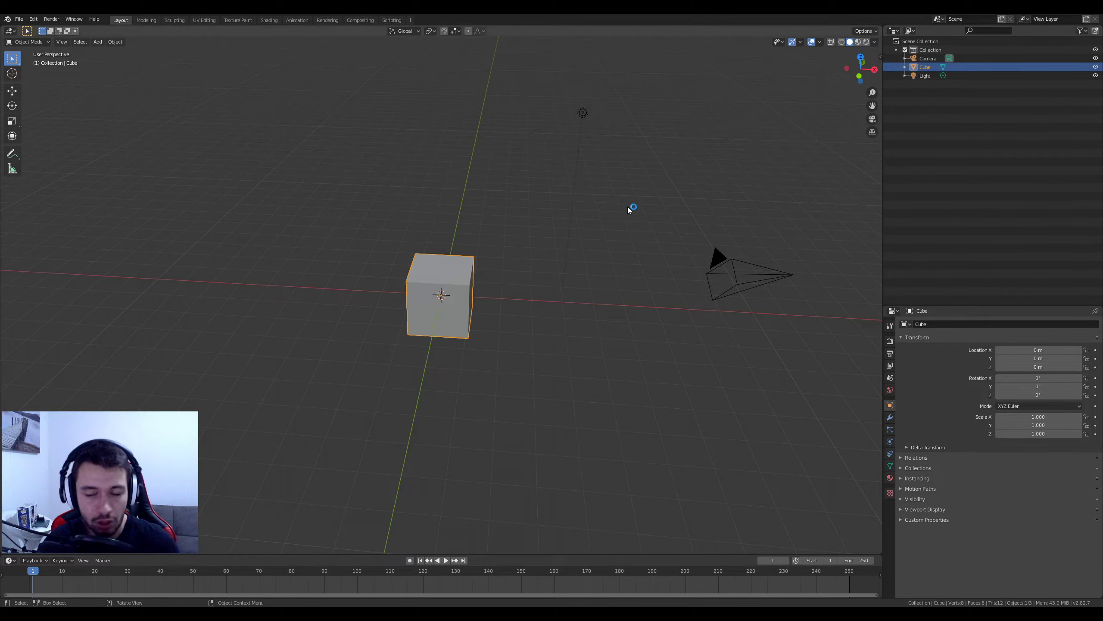
Zoom and orbit to a high top-down view turned 45°, with cube, camera and light visible
scroll(407, 287, "up", 4)
mouse_move(407, 286)
middle_mouse_down()
mouse_move(620, 255)
mouse_move(581, 296)
middle_mouse_up()
scroll(599, 344, "down", 2)
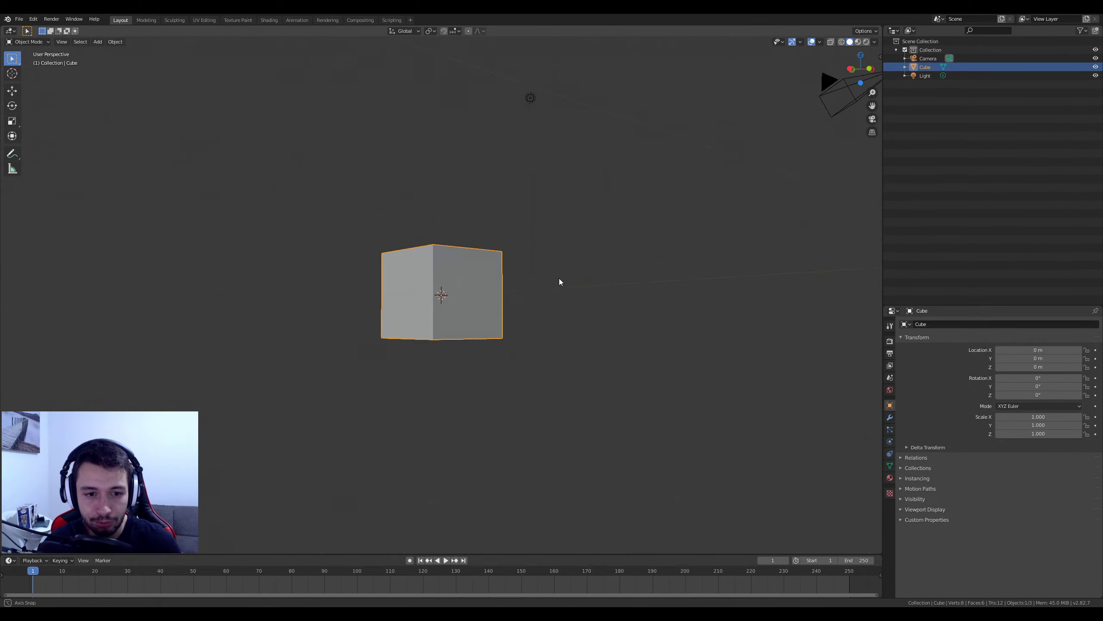
middle_click_drag(598, 344, 619, 331)
scroll(542, 296, "down", 4)
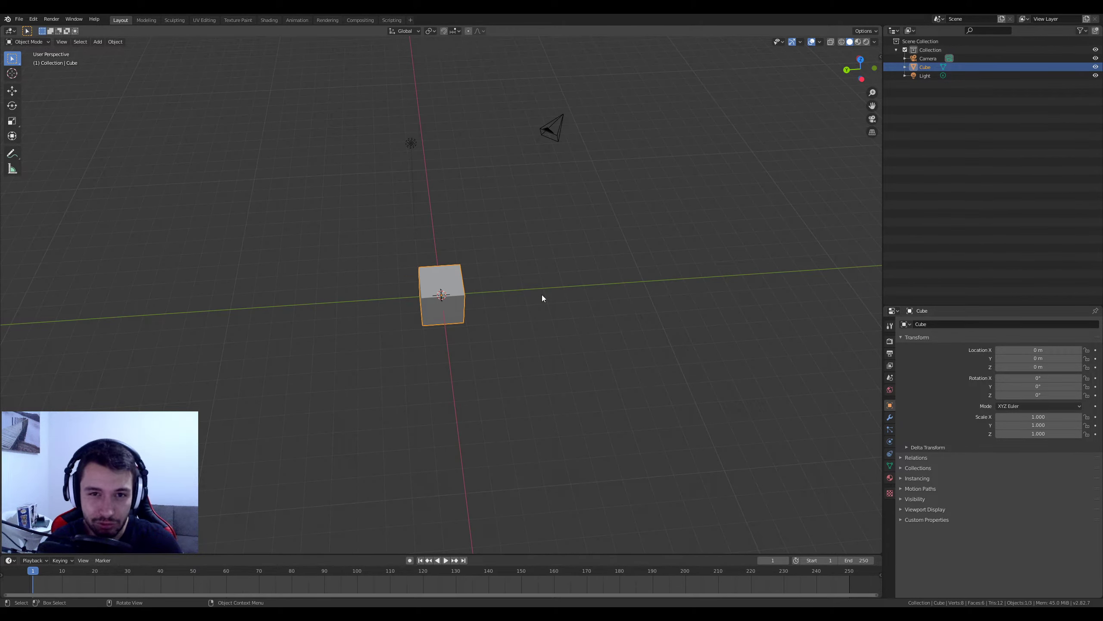
mouse_move(541, 295)
middle_mouse_down()
mouse_move(411, 238)
mouse_move(512, 291)
mouse_move(538, 292)
mouse_move(484, 333)
mouse_move(510, 395)
mouse_move(499, 250)
mouse_move(537, 371)
mouse_move(522, 233)
mouse_move(524, 364)
mouse_move(483, 285)
middle_mouse_up()
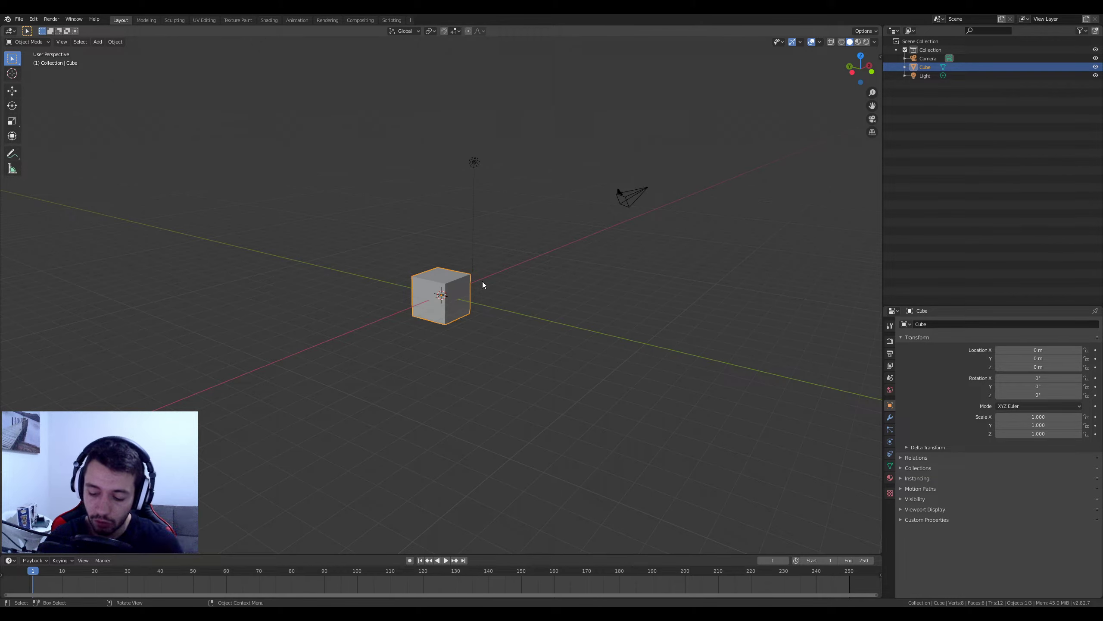
Cycle through front, top, right, front and back orthographic views
key("KP_1")
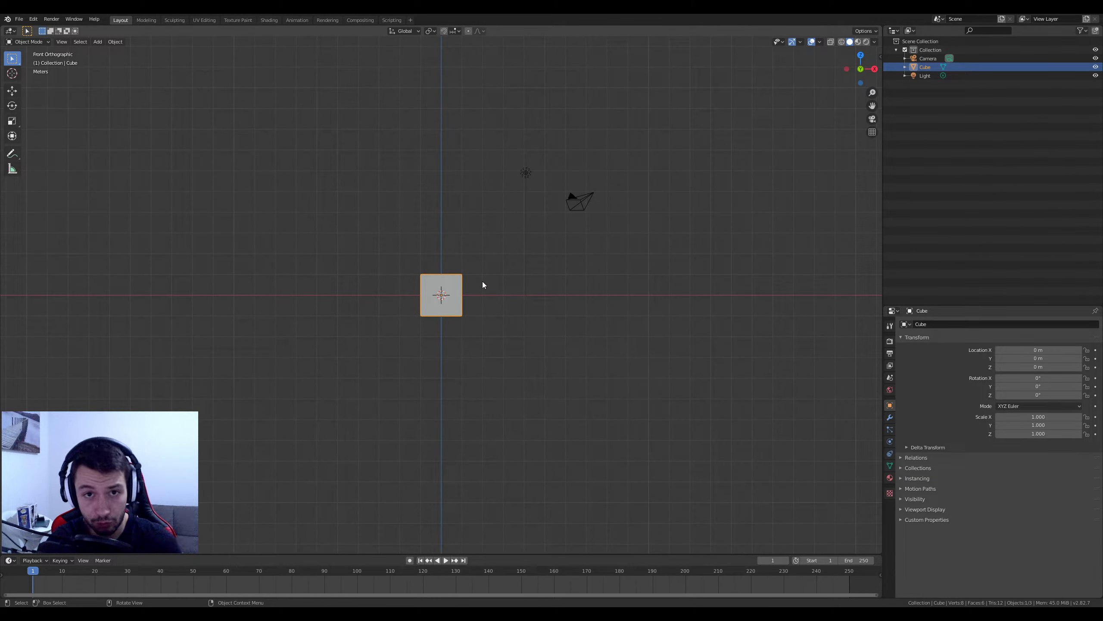
key("KP_7")
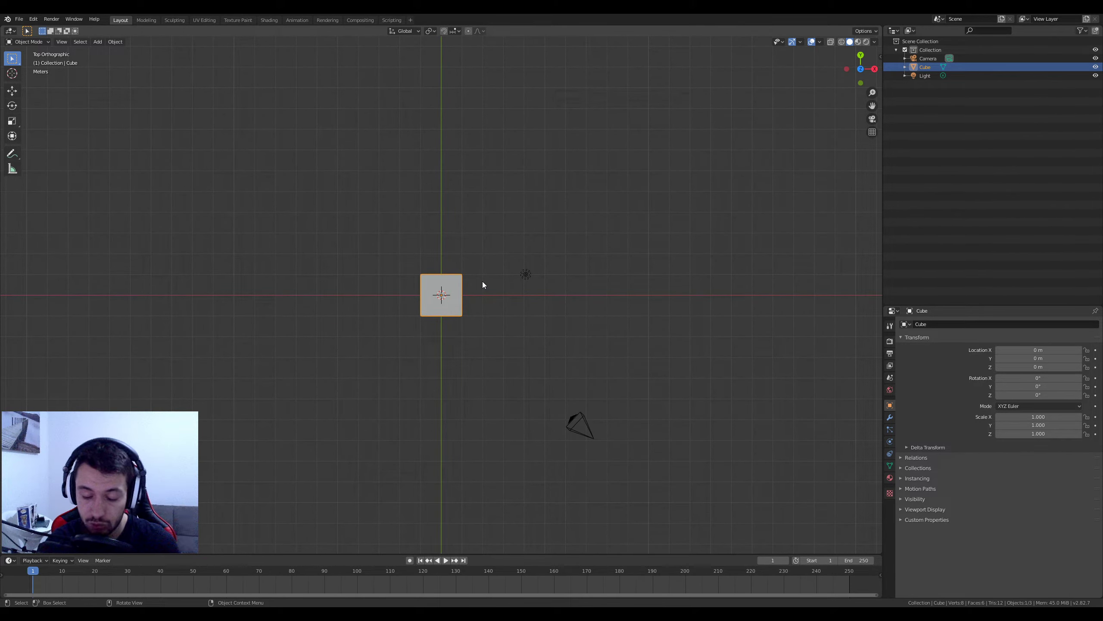
key("KP_3")
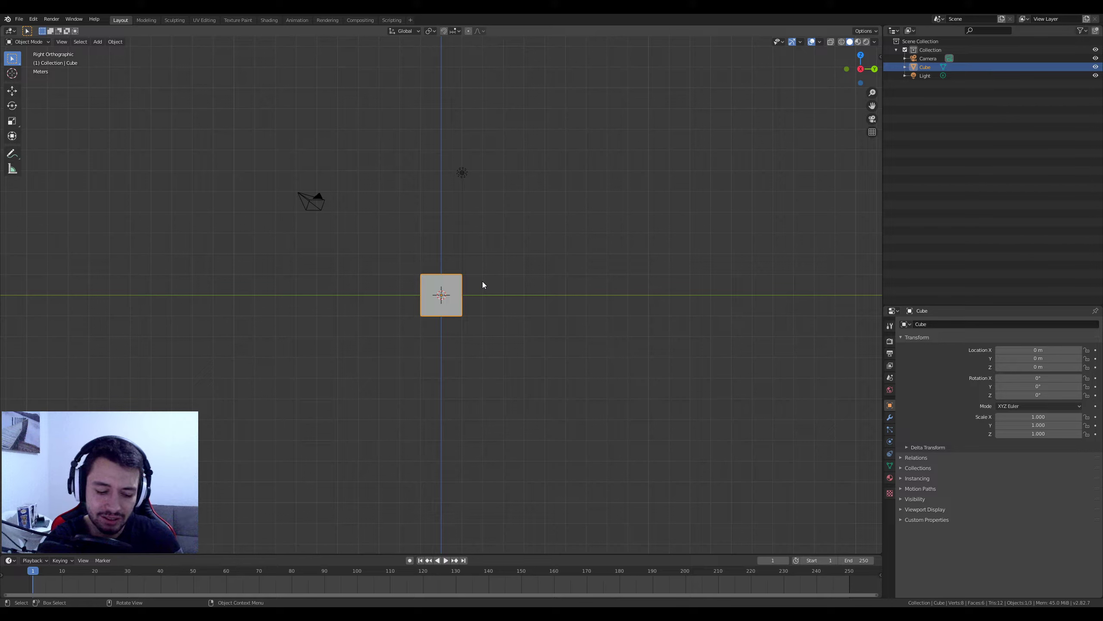
key("KP_1")
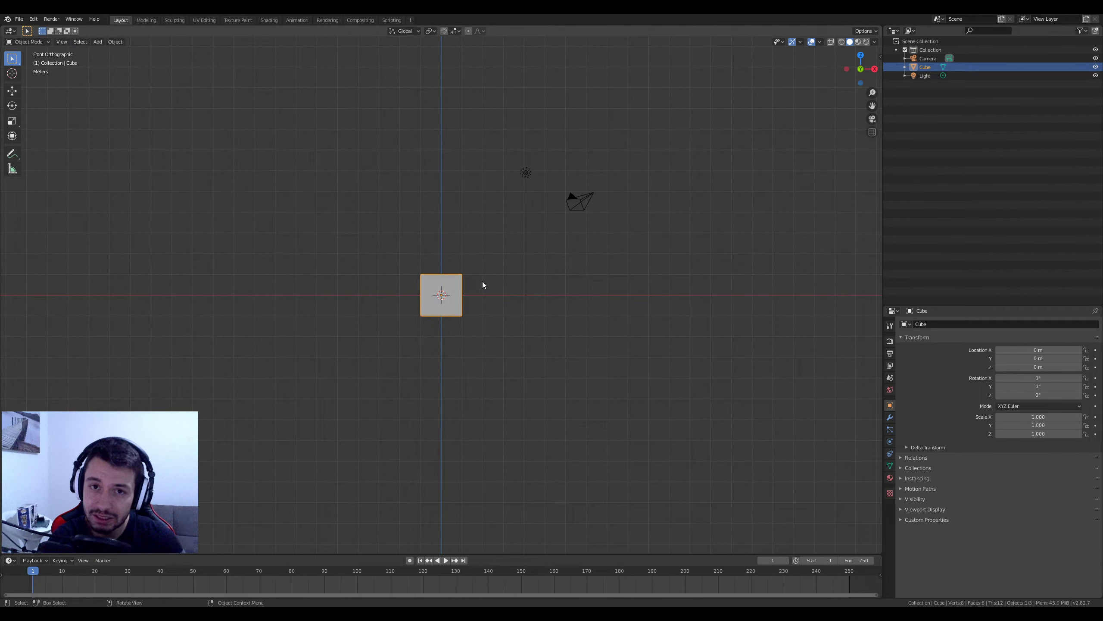
key("ctrl+KP_1")
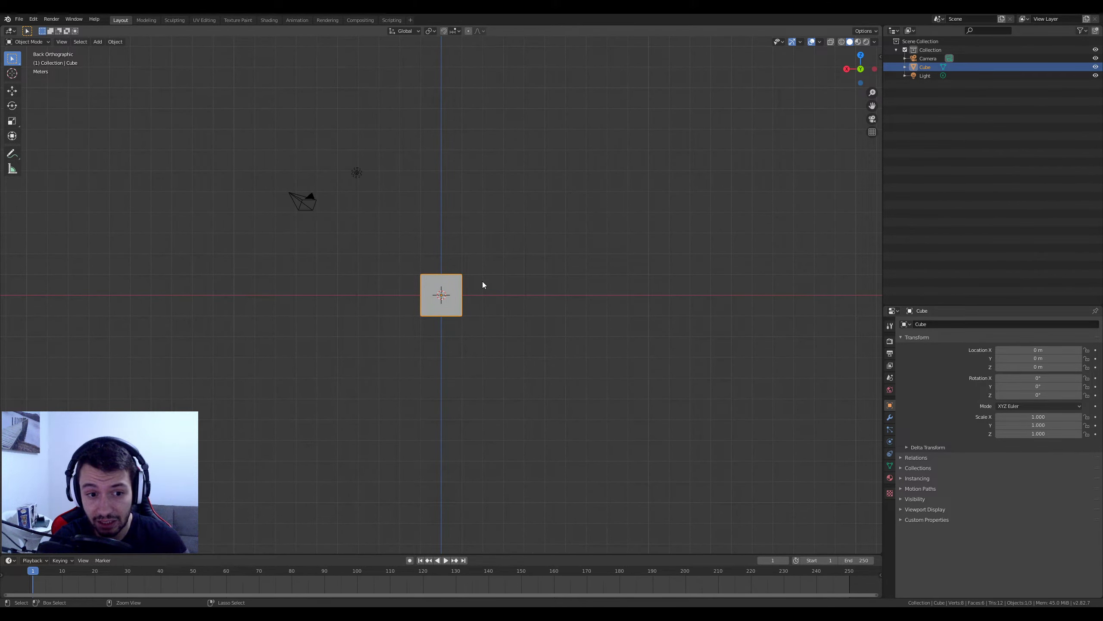
Snap through the top, bottom, right and left orthographic views
middle_click_drag(482, 281, 483, 281)
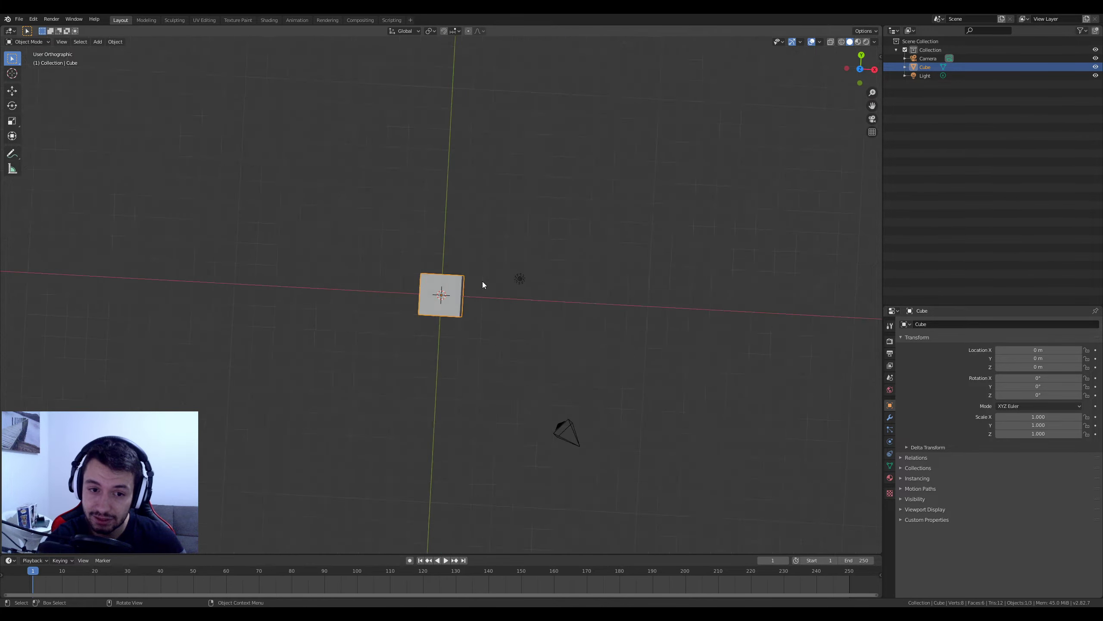
key("KP_7")
key("ctrl+KP_7")
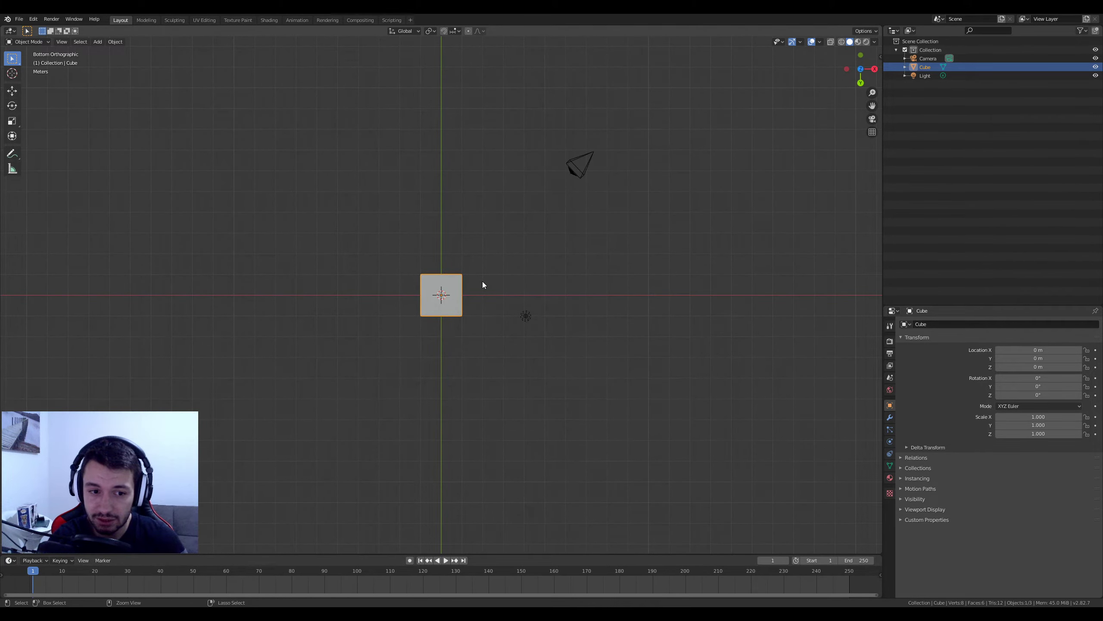
middle_click_drag(482, 282, 482, 282)
key("KP_3")
key("ctrl+KP_3")
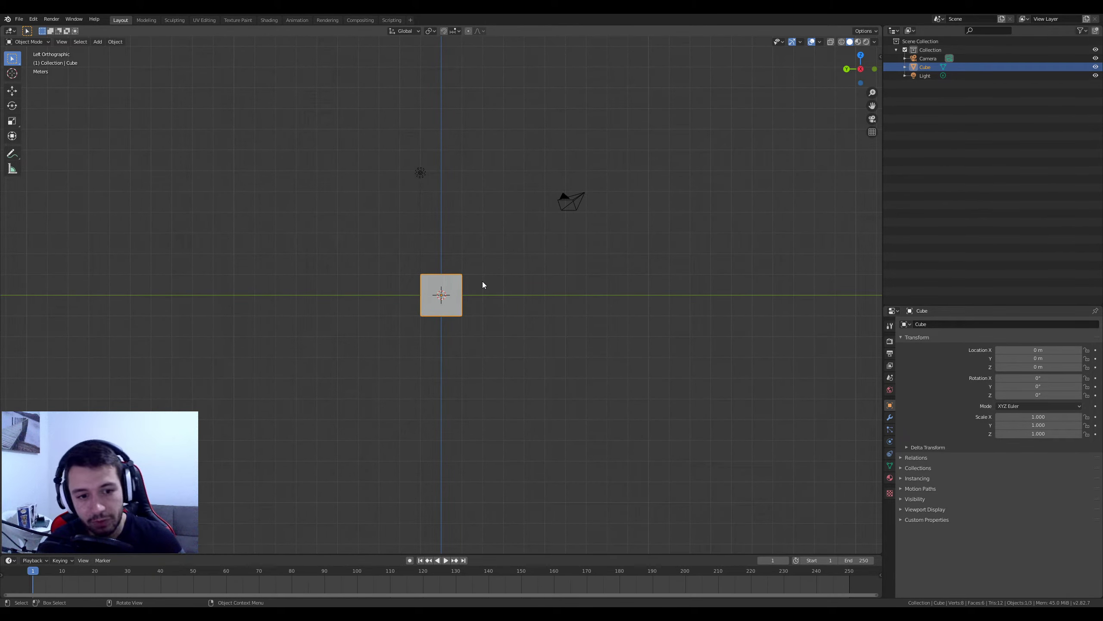
Zoom and orbit into a tilted perspective, then step the view round with Numpad 4 and 8
scroll(483, 283, "up", 5)
middle_click_drag(513, 266, 415, 300)
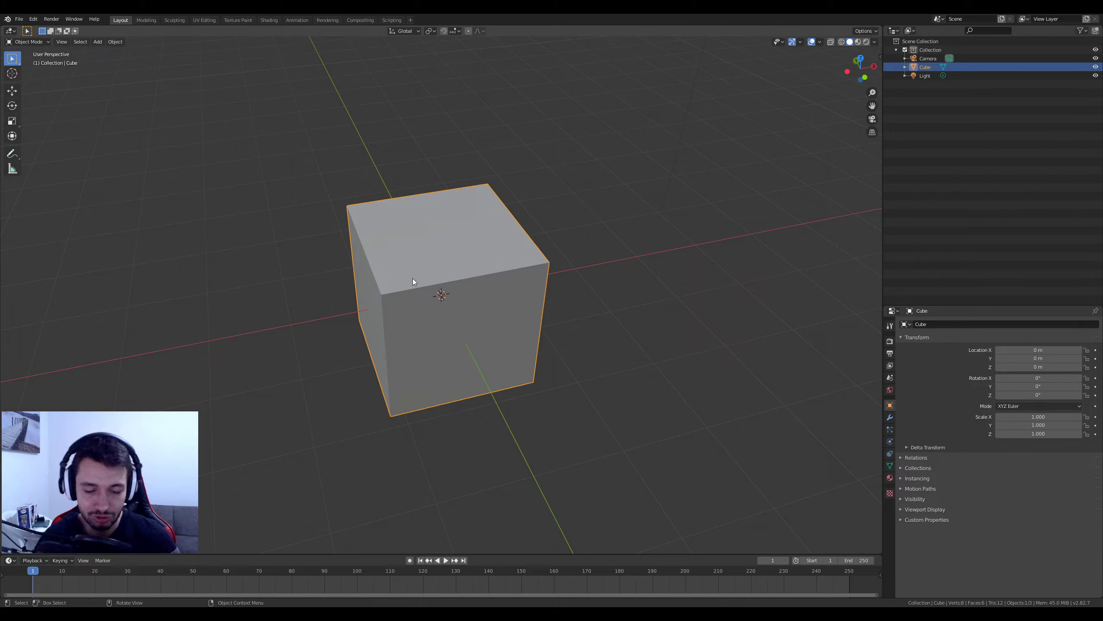
middle_click_drag(412, 277, 512, 312)
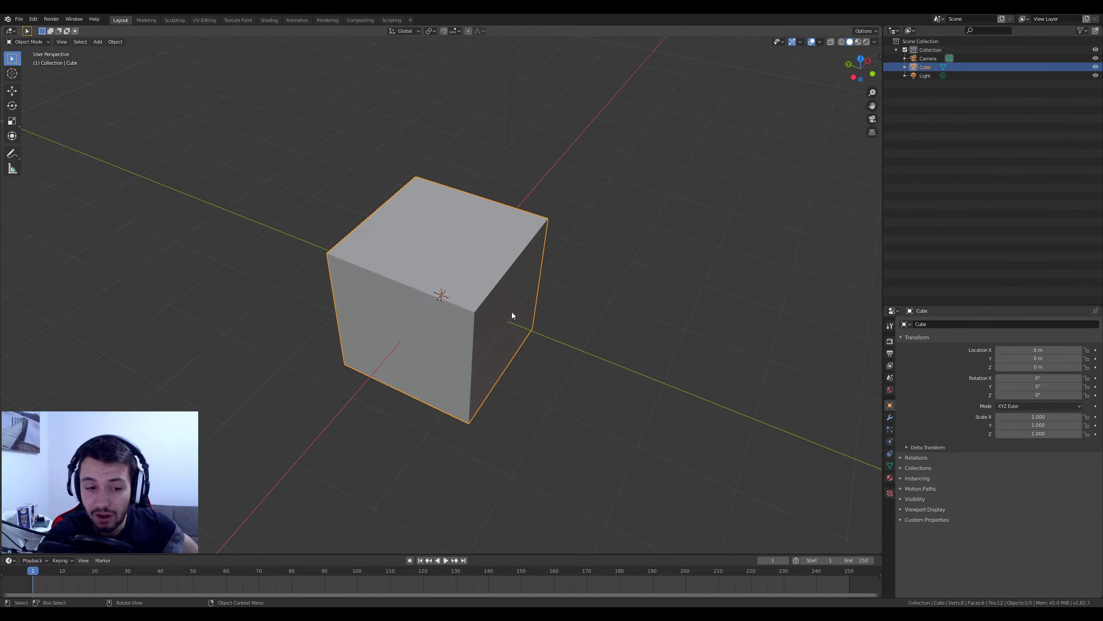
key("KP_4")
key("KP_4")
key("KP_4")
key("KP_4")
key("KP_4")
key("KP_4")
key("KP_4")
key("KP_4")
key("KP_4")
key("KP_8")
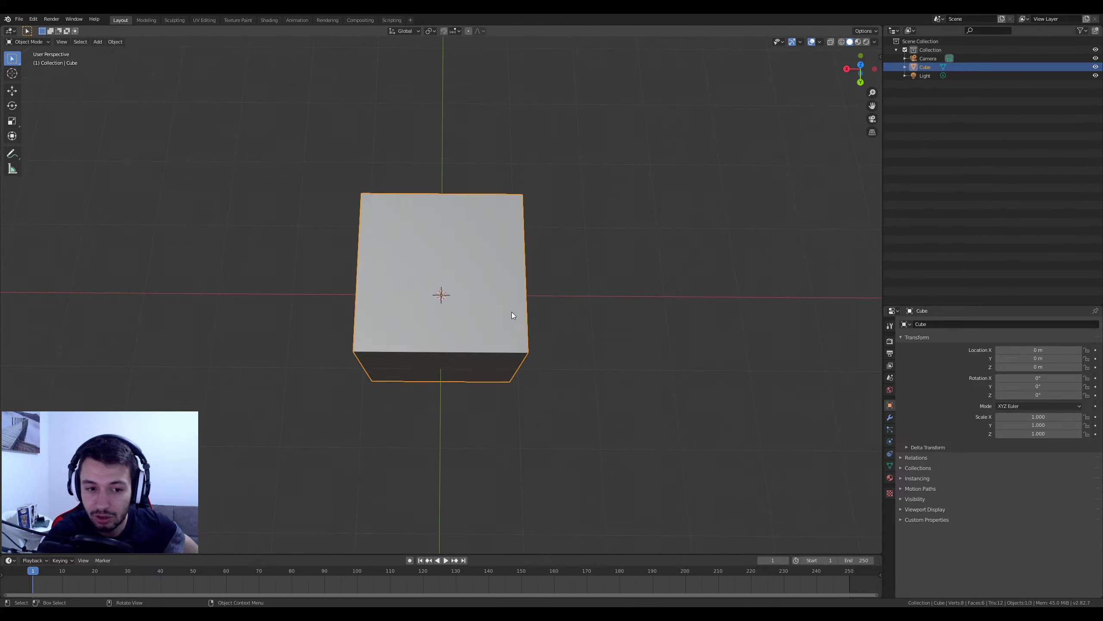
key("KP_4")
key("KP_4")
key("KP_4")
key("KP_4")
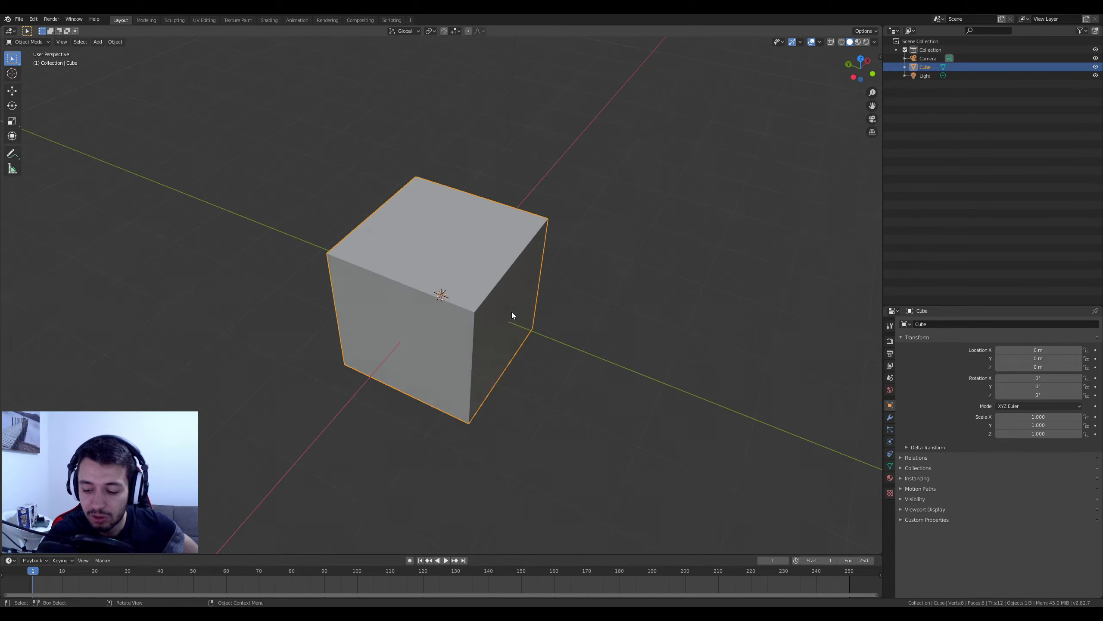
key("KP_4")
key("KP_4")
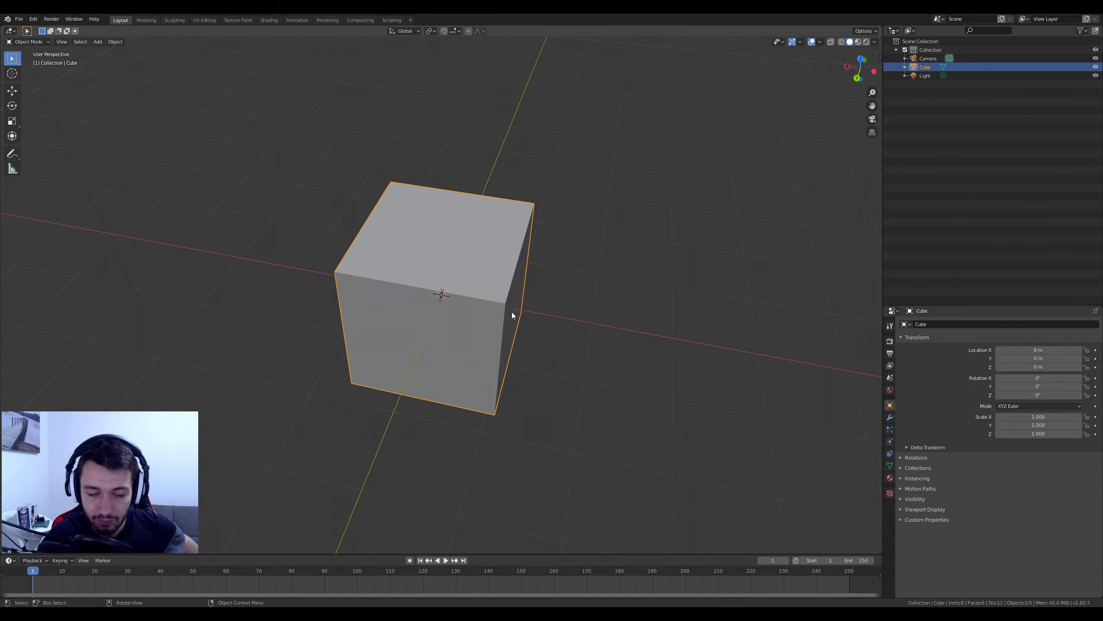
Orbit, tilt toward the top, snap near front, and orbit back to a close perspective view
middle_click_drag(512, 315, 436, 321)
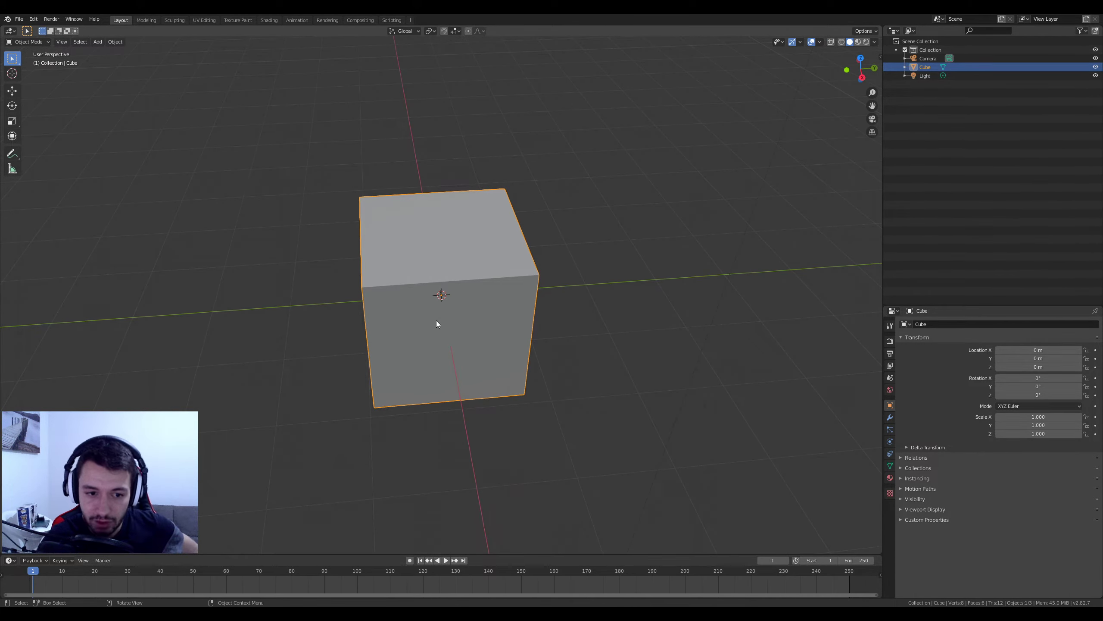
key("KP_8")
key("KP_1")
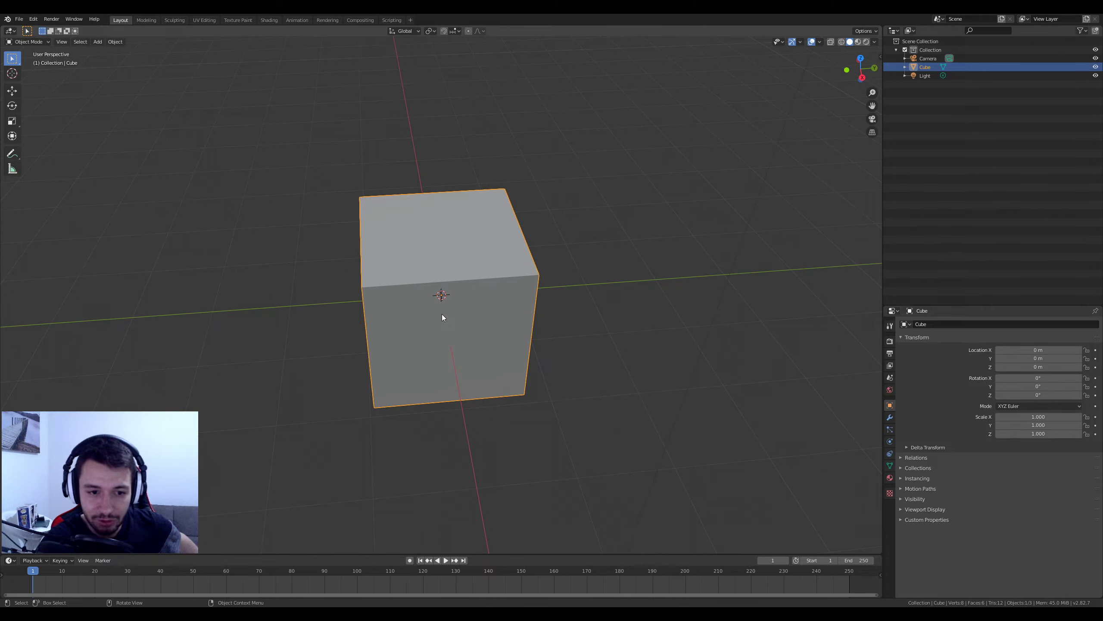
mouse_move(432, 312)
middle_mouse_down()
mouse_move(476, 305)
mouse_move(512, 180)
middle_mouse_up()
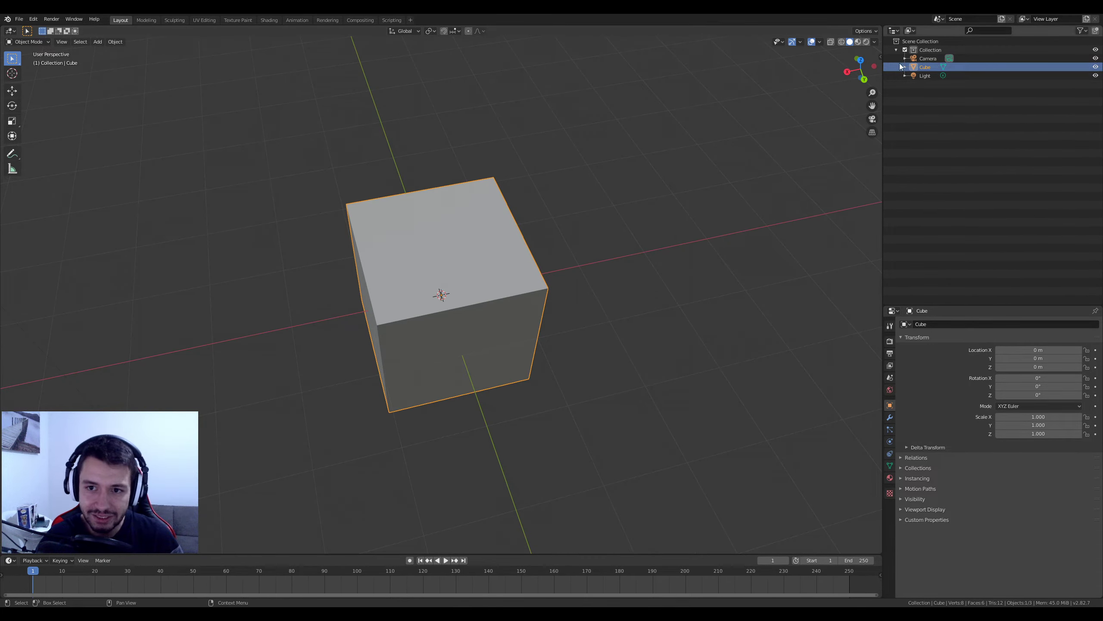
left_click_drag(864, 65, 853, 64)
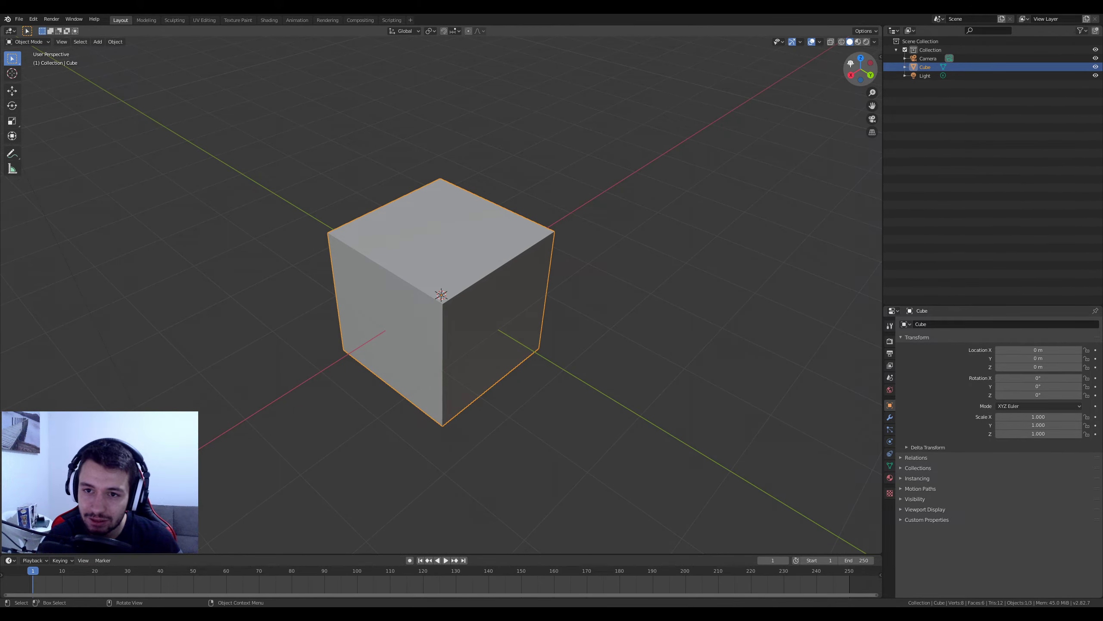
Jump to the front view with the gizmo, then orbit back until the cube faces the viewer
left_click(851, 64)
mouse_move(808, 142)
middle_mouse_down()
mouse_move(728, 189)
mouse_move(645, 167)
middle_mouse_up()
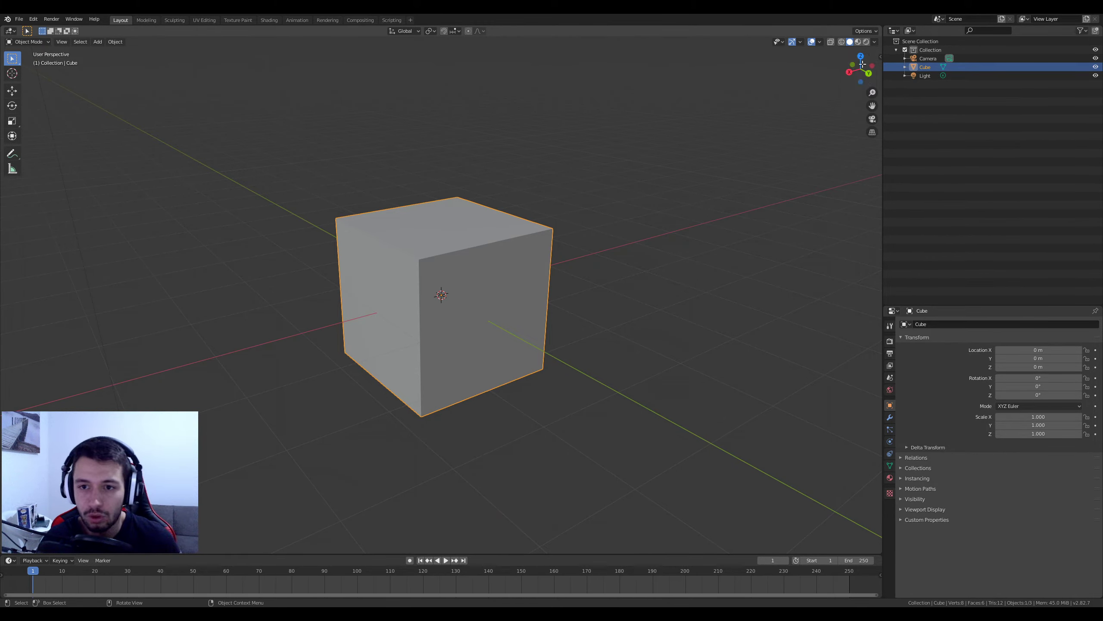
mouse_move(684, 284)
middle_mouse_down()
mouse_move(610, 310)
mouse_move(606, 327)
mouse_move(499, 285)
mouse_move(567, 303)
middle_mouse_up()
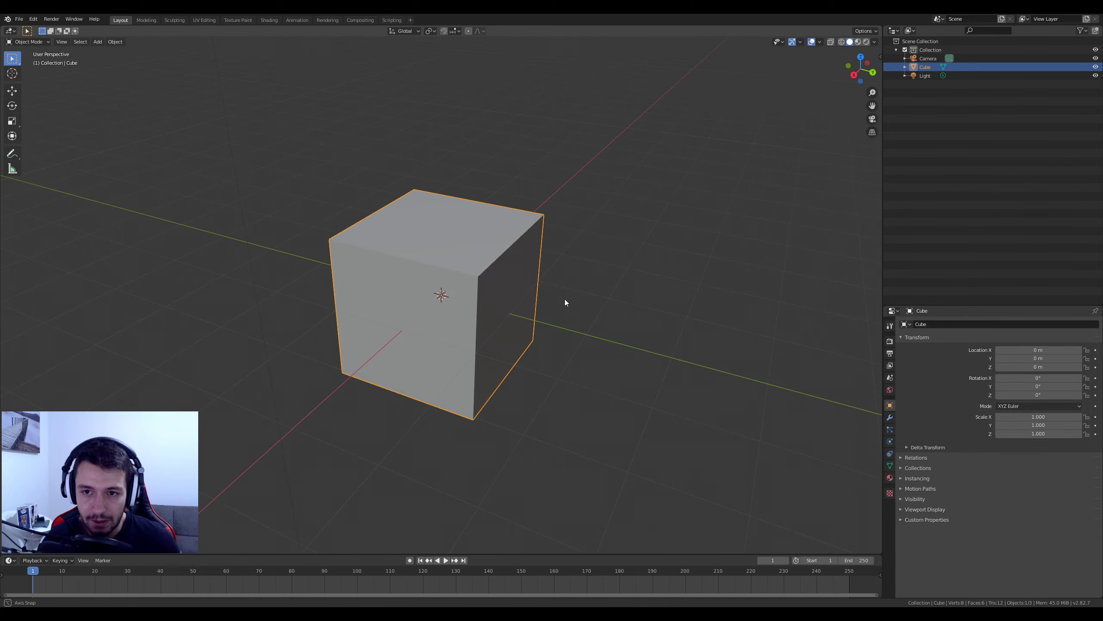
Use the gizmo axis balls for Front, Bottom and Back views, then orbit back to perspective
left_click(850, 66)
left_click(860, 82)
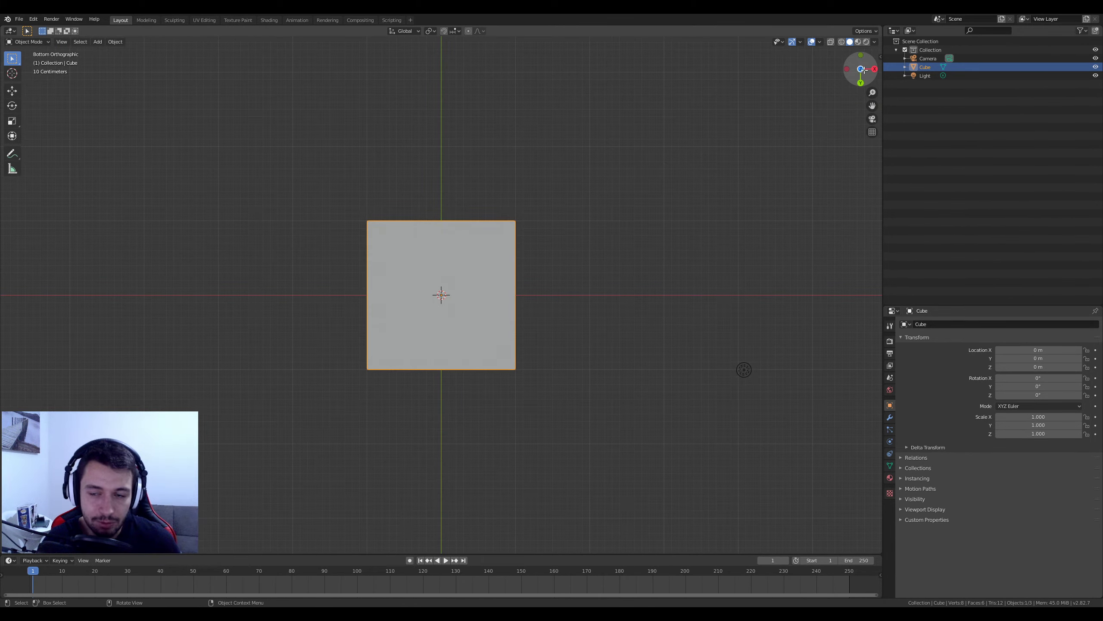
left_click(847, 68)
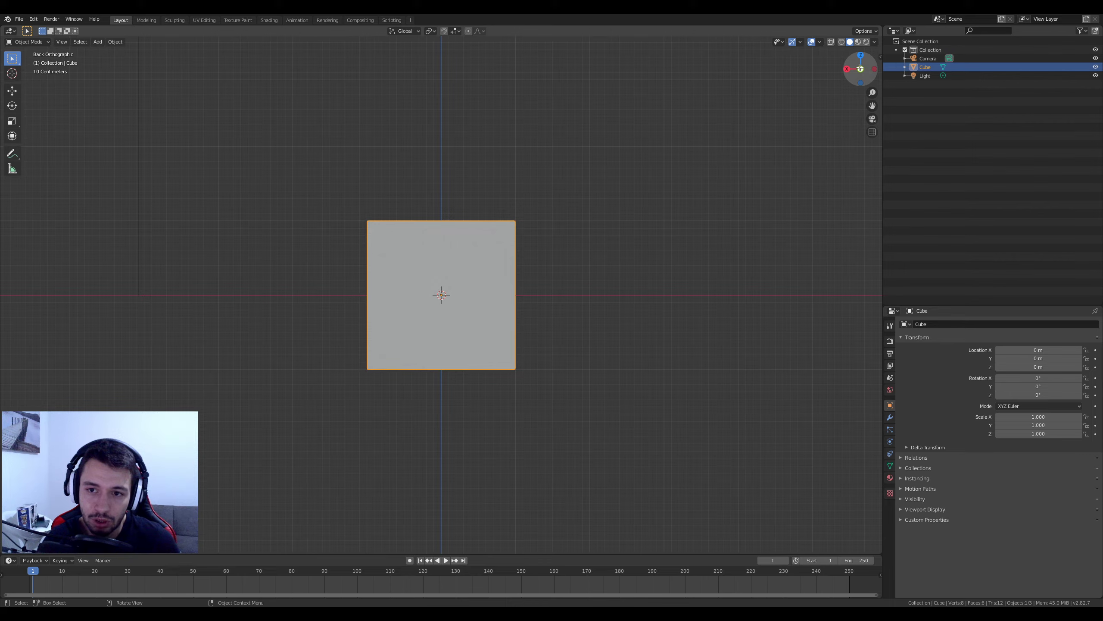
middle_click_drag(620, 267, 553, 319)
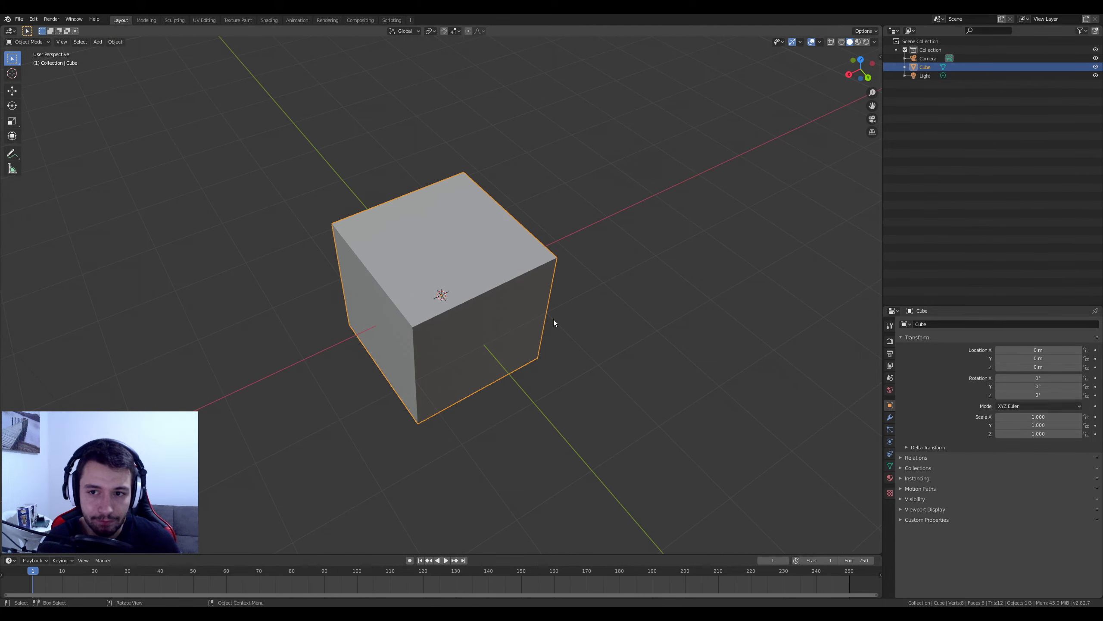
Zoom in and drag the pan gizmo to move the cube right, then back left
scroll(546, 259, "up", 2)
scroll(495, 304, "down", 4)
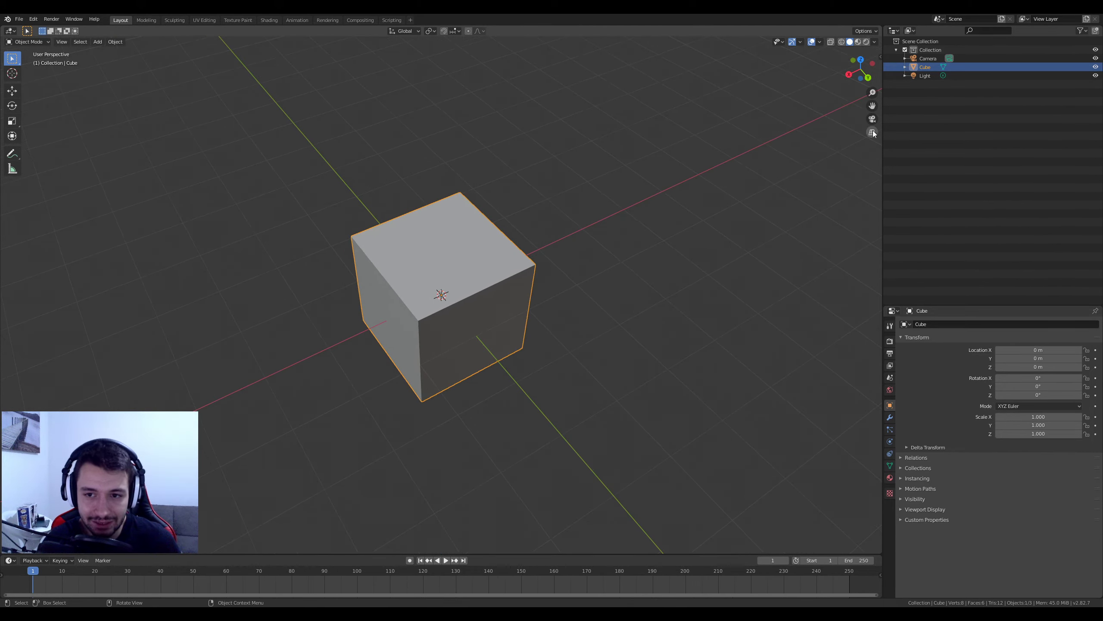
left_click(873, 132)
scroll(779, 192, "up", 1)
scroll(779, 193, "up", 2)
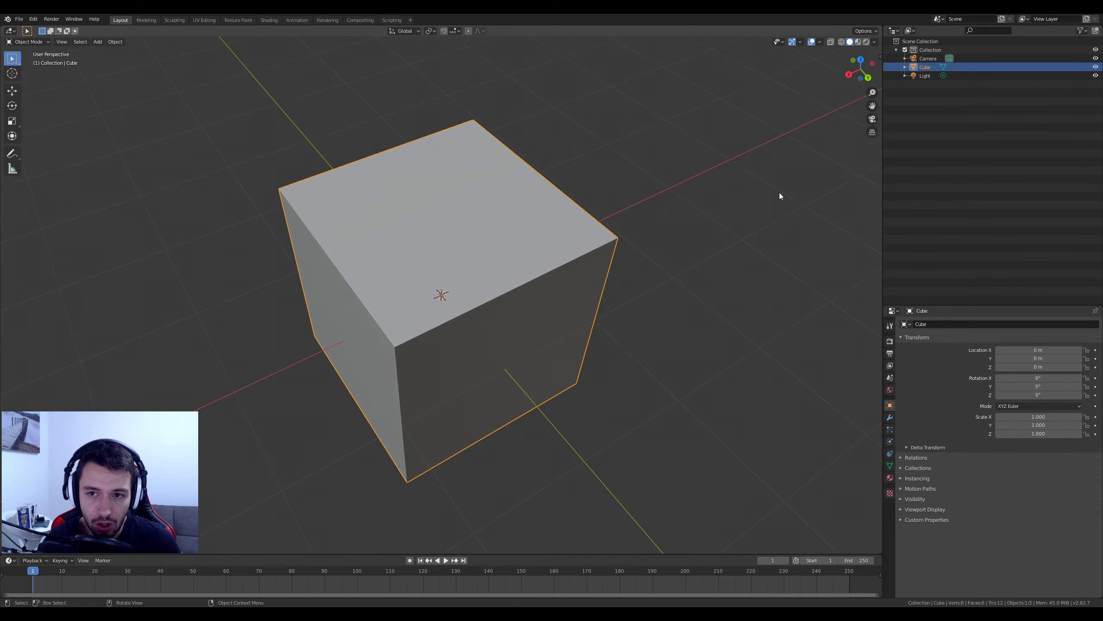
left_click_drag(872, 105, 763, 176)
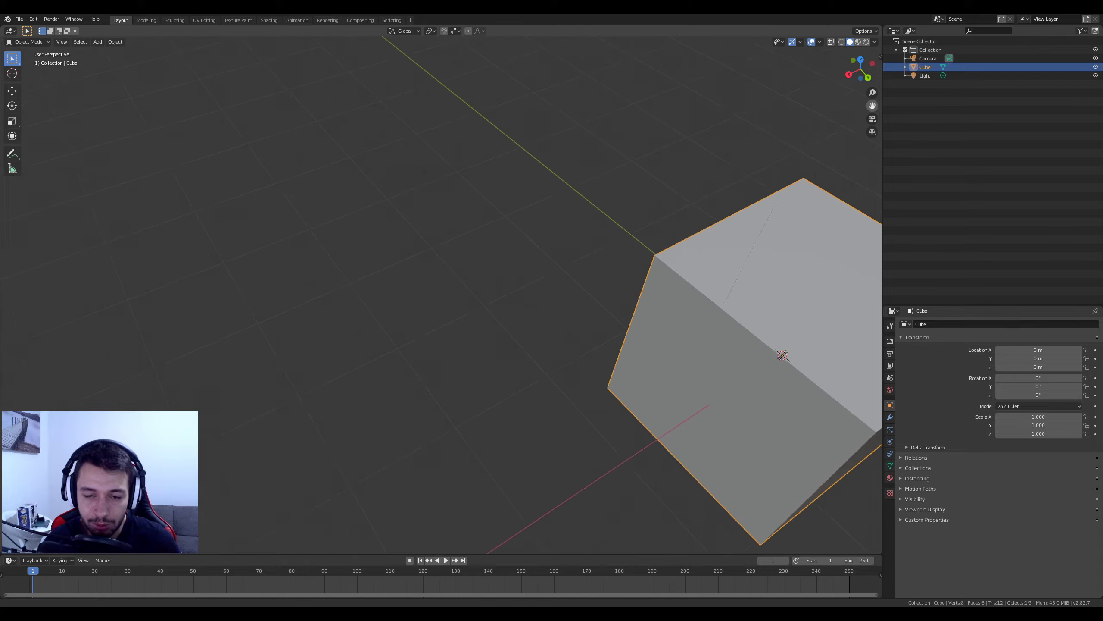
left_click_drag(763, 176, 770, 260)
mouse_move(770, 261)
middle_mouse_down("shift")
mouse_move(369, 390)
mouse_move(462, 340)
middle_mouse_up("shift")
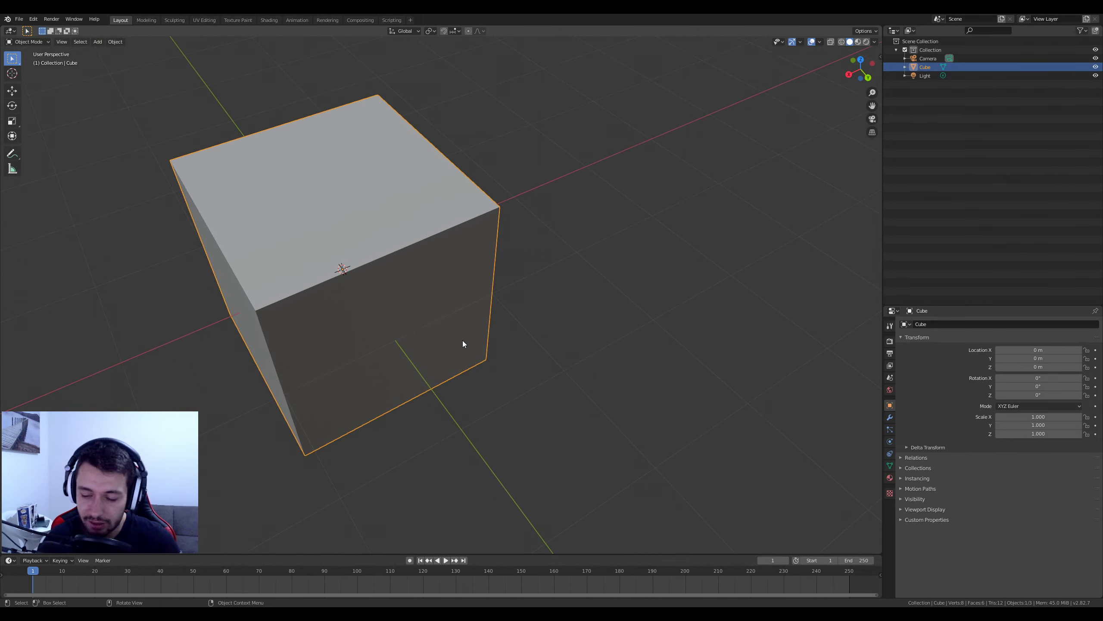
Adjust the zoom and orbit around the cube to a near-front angle
scroll(462, 340, "up", 2)
scroll(462, 340, "up", 2)
scroll(462, 340, "down", 4)
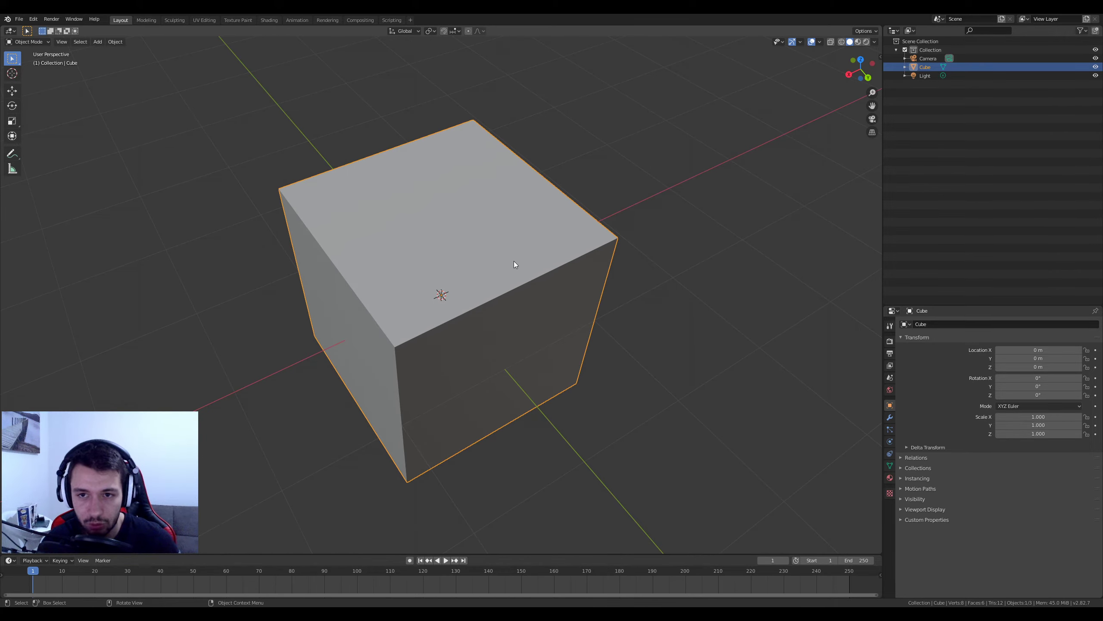
mouse_move(429, 280)
middle_mouse_down()
mouse_move(488, 231)
mouse_move(431, 285)
middle_mouse_up()
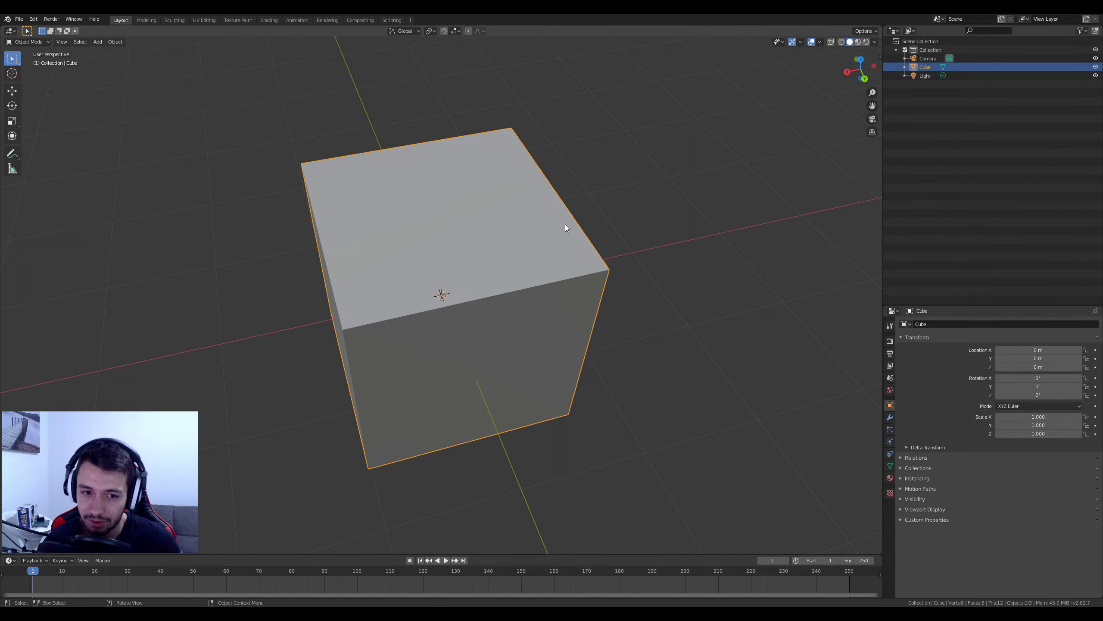
middle_click_drag(565, 224, 741, 183)
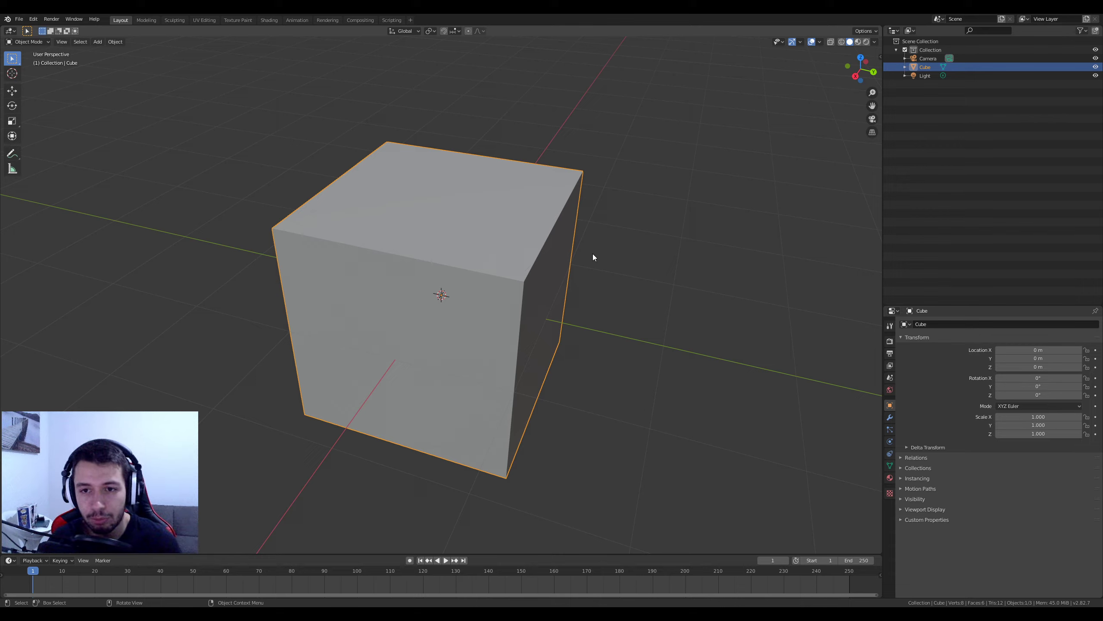
mouse_move(594, 257)
middle_mouse_down()
mouse_move(522, 280)
mouse_move(559, 271)
mouse_move(571, 287)
mouse_move(575, 203)
mouse_move(593, 290)
mouse_move(550, 307)
mouse_move(547, 271)
mouse_move(614, 107)
mouse_move(598, 255)
middle_mouse_up()
scroll(551, 304, "down", 5)
scroll(522, 303, "up", 5)
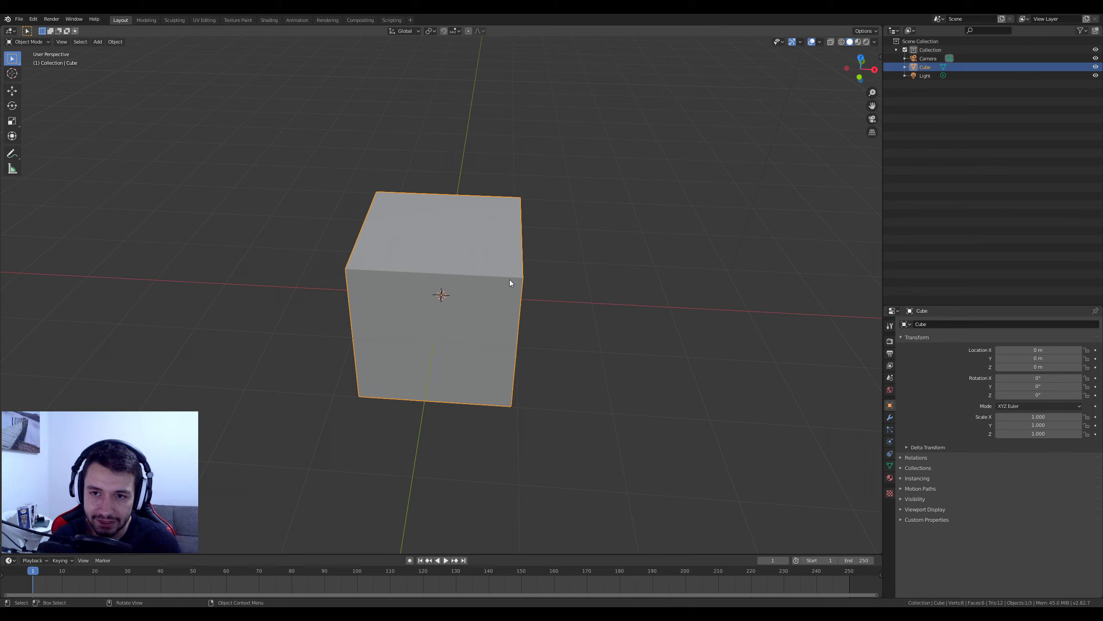
Show the cube as wireframe, go to top view, and toggle orthographic/perspective with Numpad 5
left_click(843, 41)
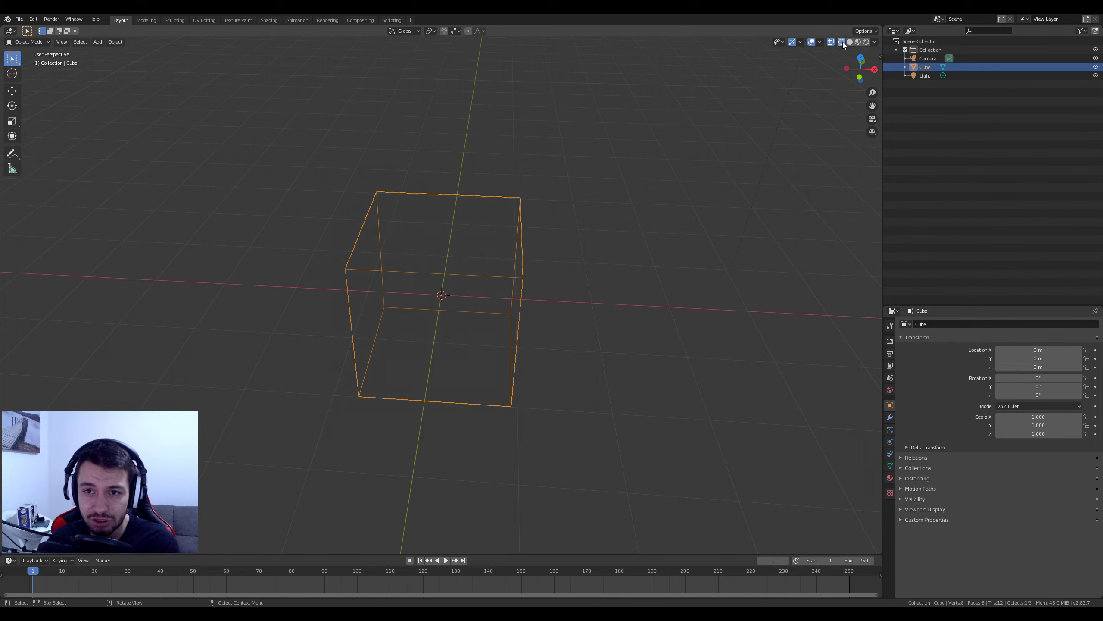
mouse_move(624, 312)
middle_mouse_down()
mouse_move(583, 311)
mouse_move(611, 322)
middle_mouse_up()
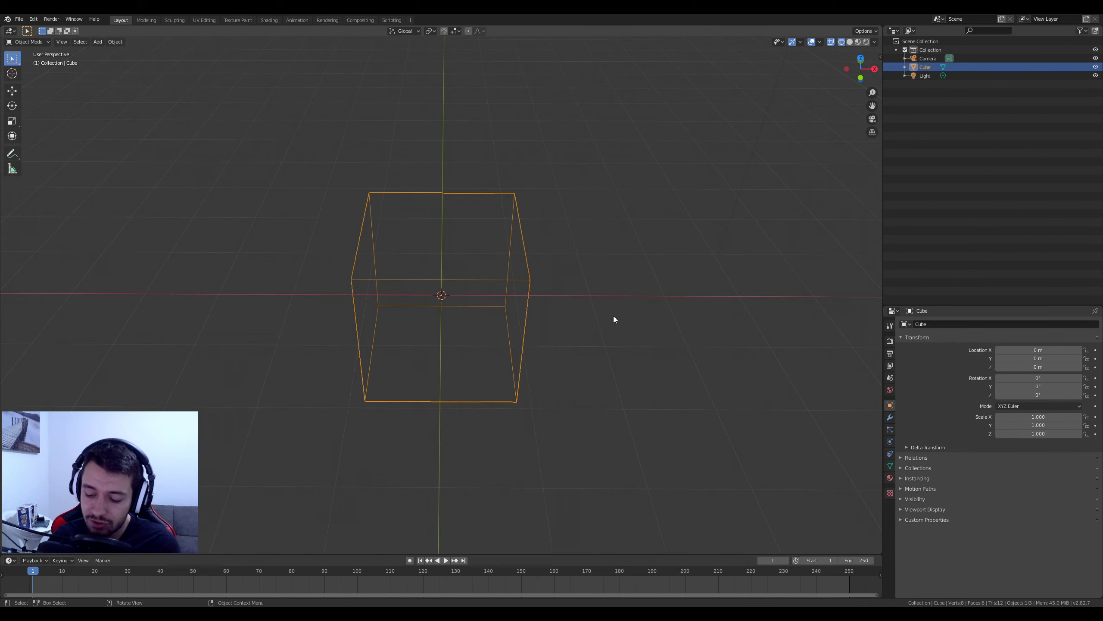
key("KP_7")
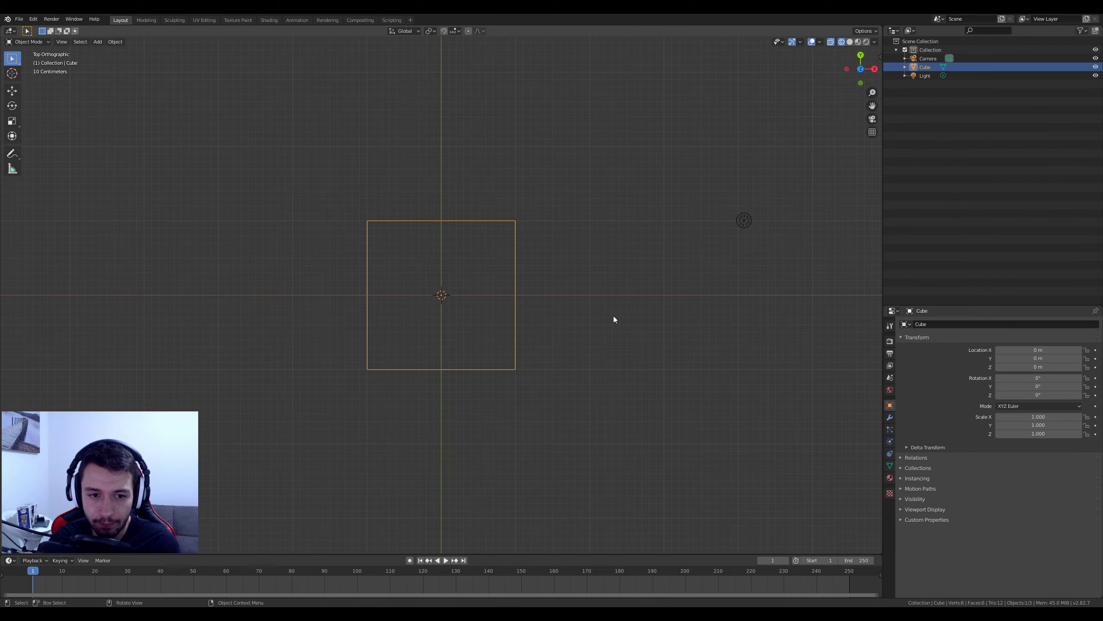
key("KP_5")
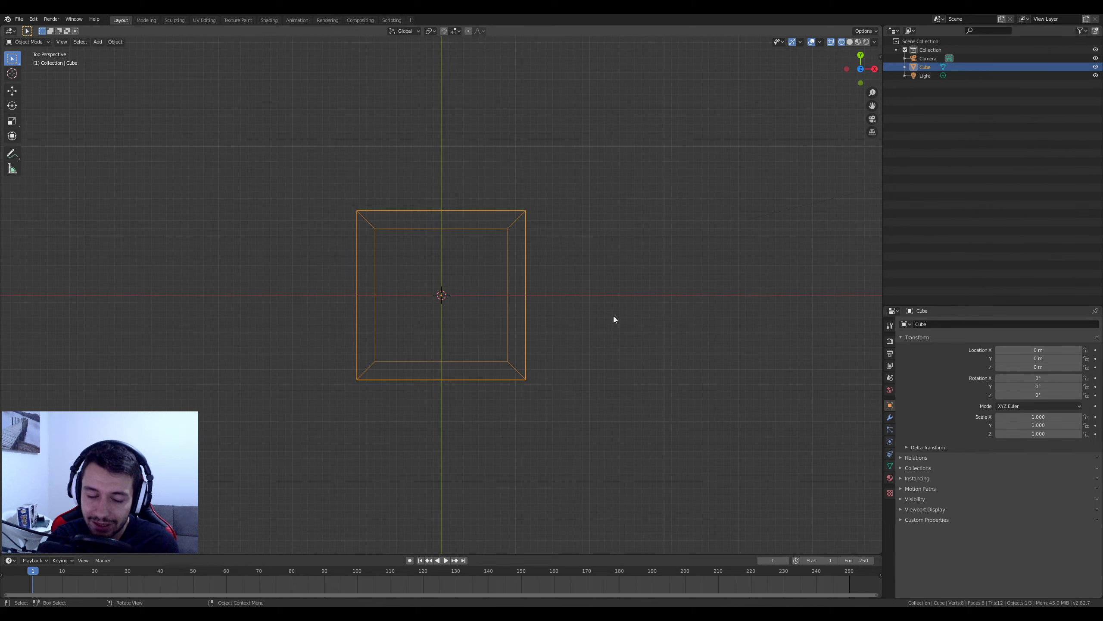
key("KP_5")
key("KP_5")
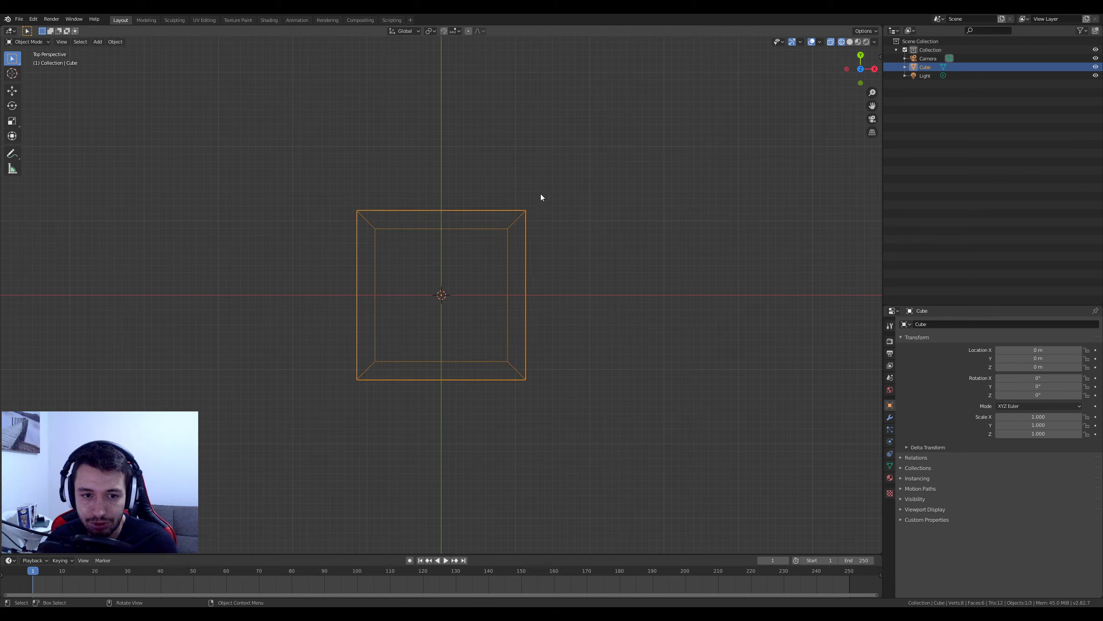
key("KP_5")
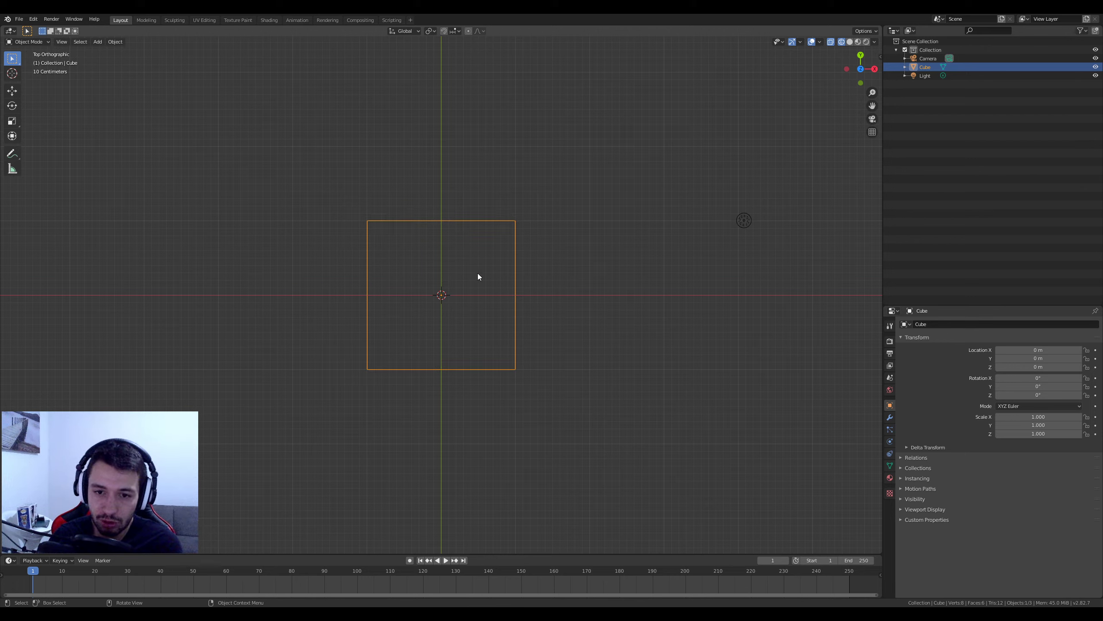
Orbit out of the top view, zoom in to an angled view, and restore solid shading
mouse_move(502, 350)
middle_mouse_down()
mouse_move(491, 275)
mouse_move(803, 79)
middle_mouse_up()
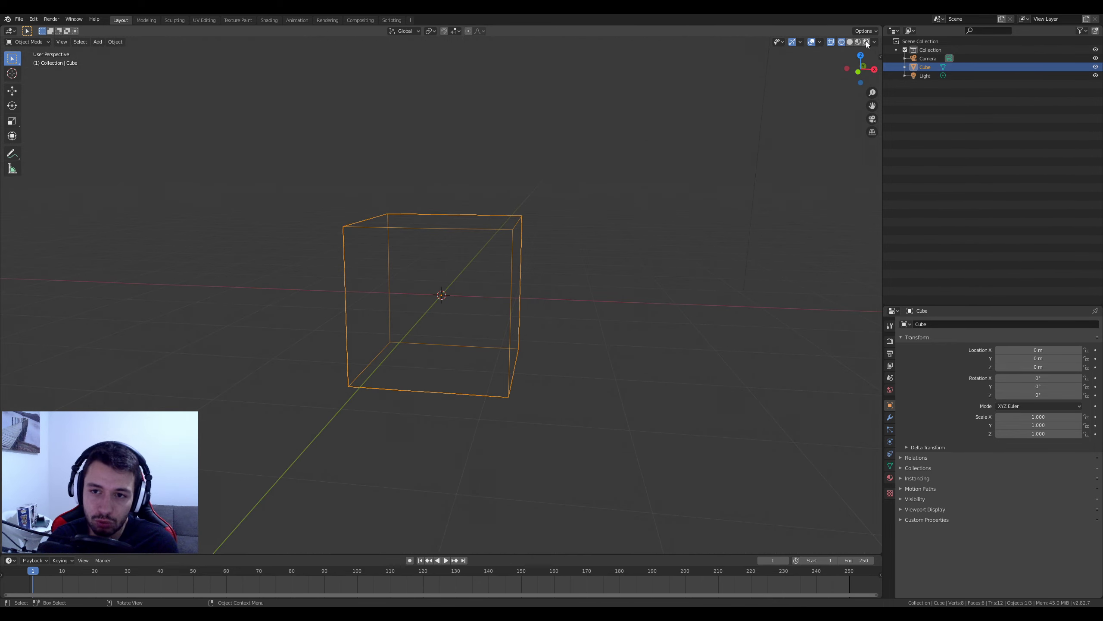
scroll(464, 283, "up", 3)
middle_click_drag(464, 283, 569, 283)
left_click(852, 42)
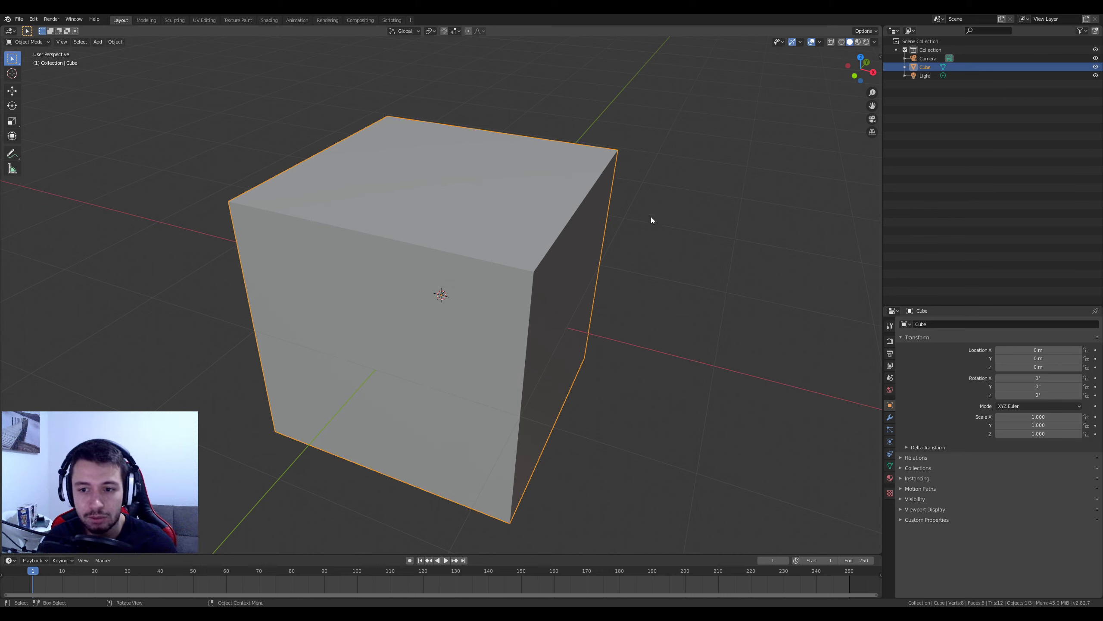
Zoom out, orbit, flip wireframe back to solid, then bring up the Z shading pie menu
scroll(570, 300, "down", 4)
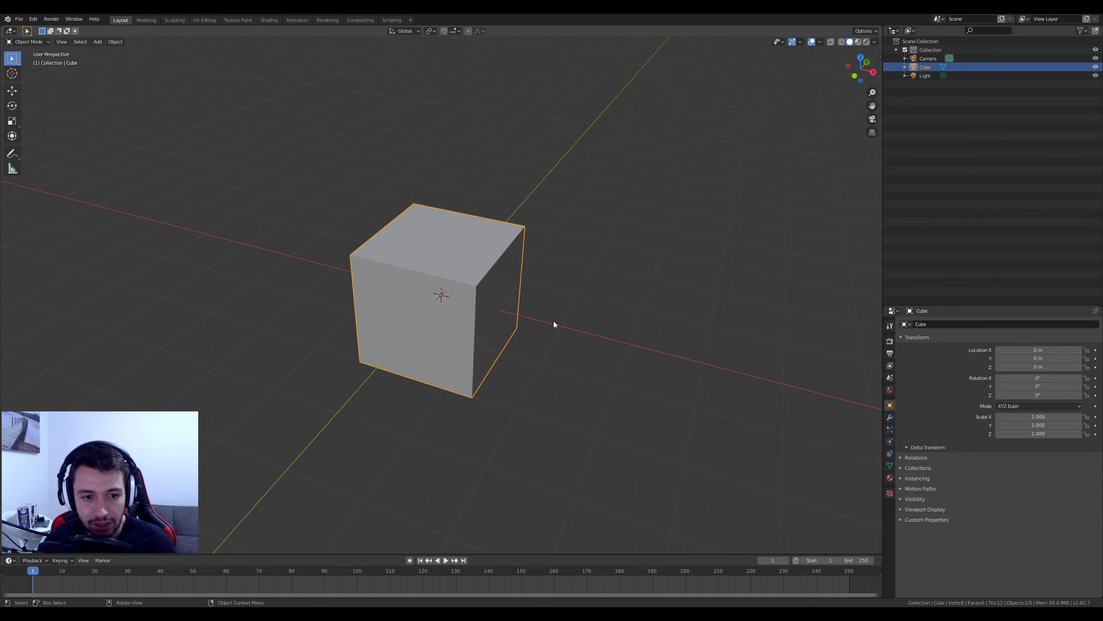
mouse_move(554, 322)
middle_mouse_down()
mouse_move(536, 334)
mouse_move(558, 323)
mouse_move(464, 295)
mouse_move(537, 391)
mouse_move(616, 348)
middle_mouse_up()
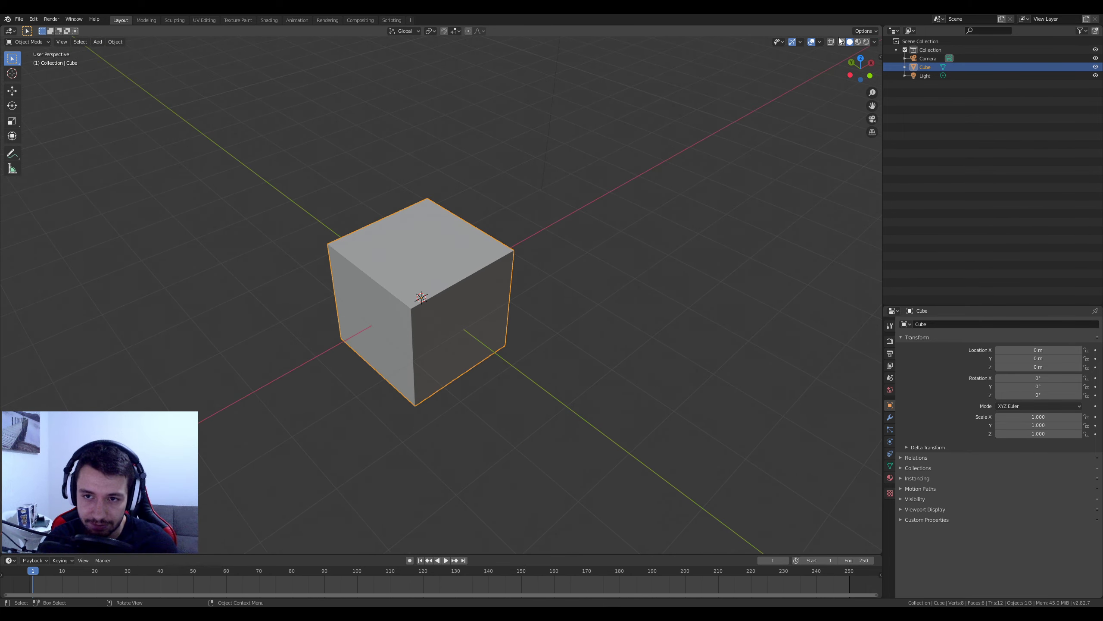
left_click(844, 41)
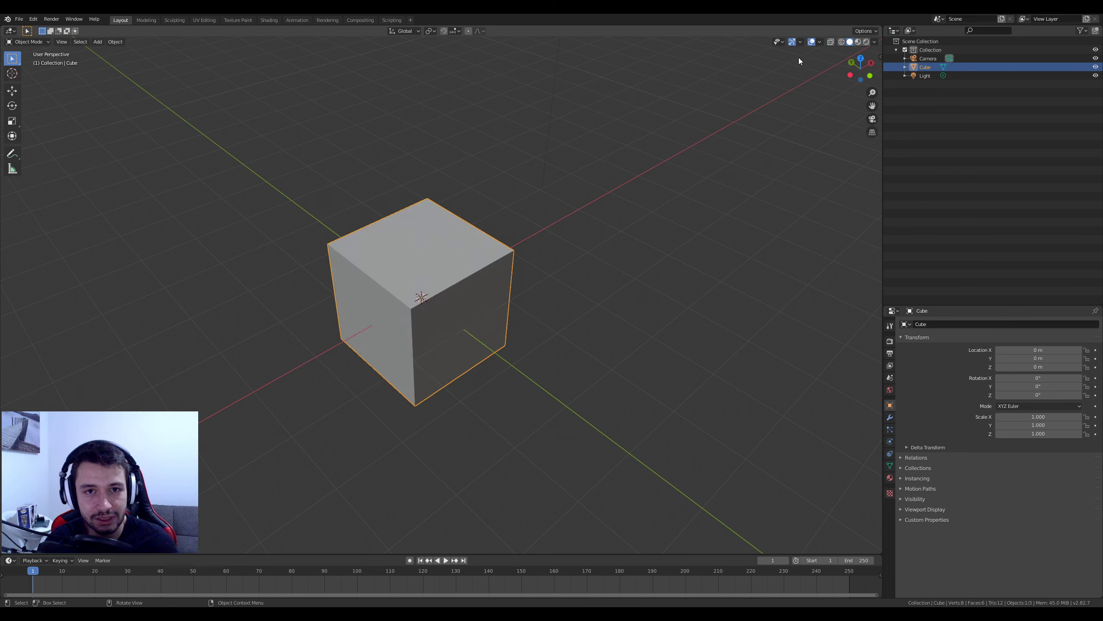
key("z")
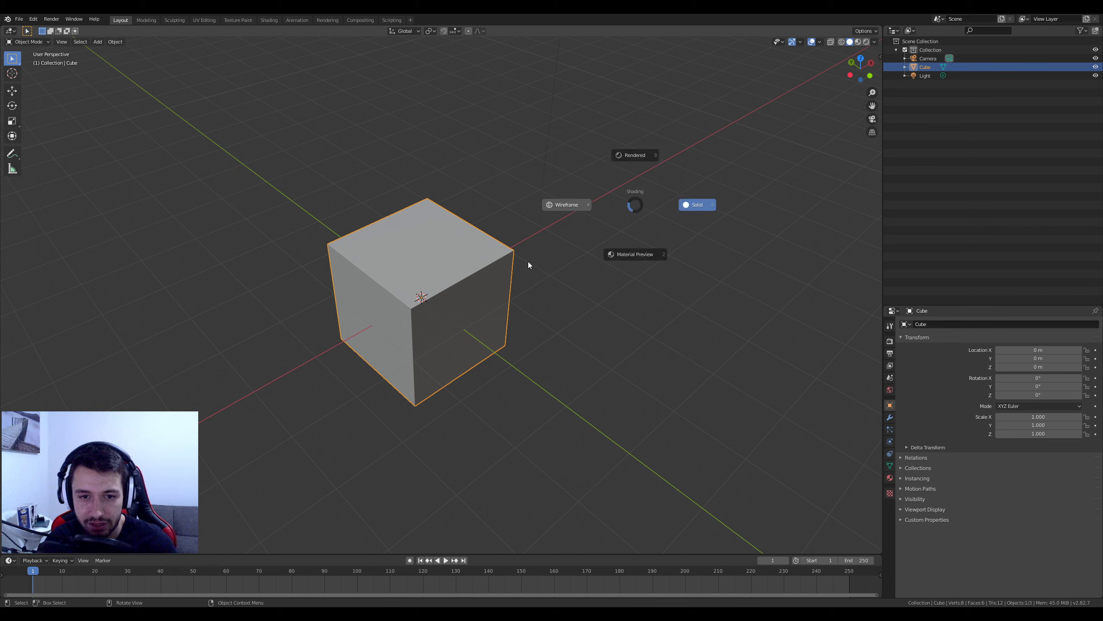
Cycle the cube through Material Preview, Wireframe, Rendered, Wireframe and back to Solid shading
left_click(645, 264)
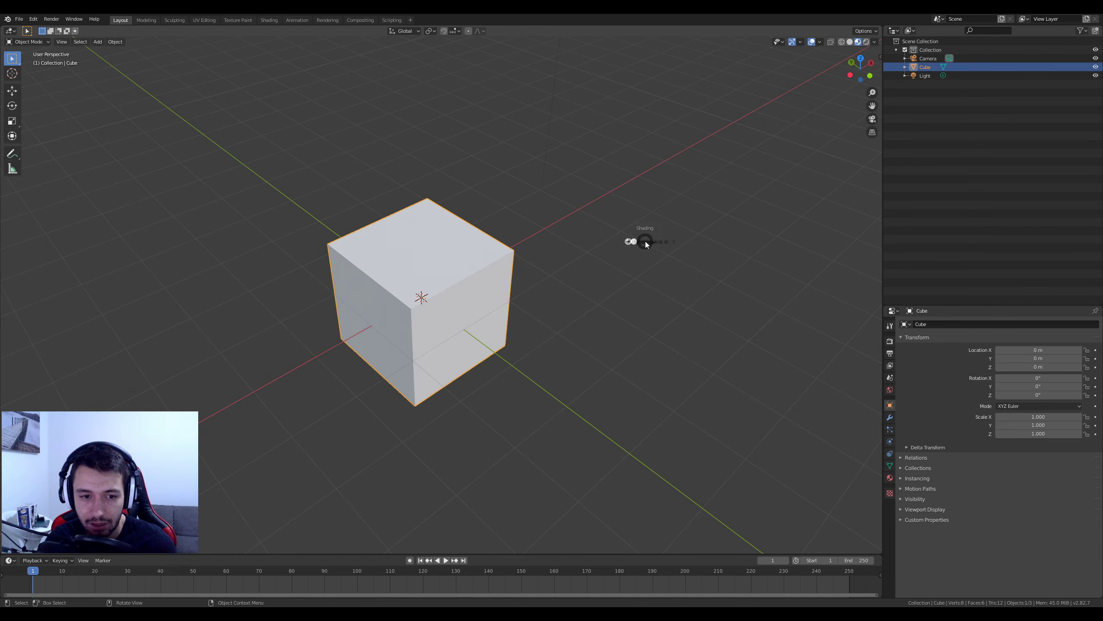
key("z")
left_click(593, 242)
key("z")
left_click(629, 218)
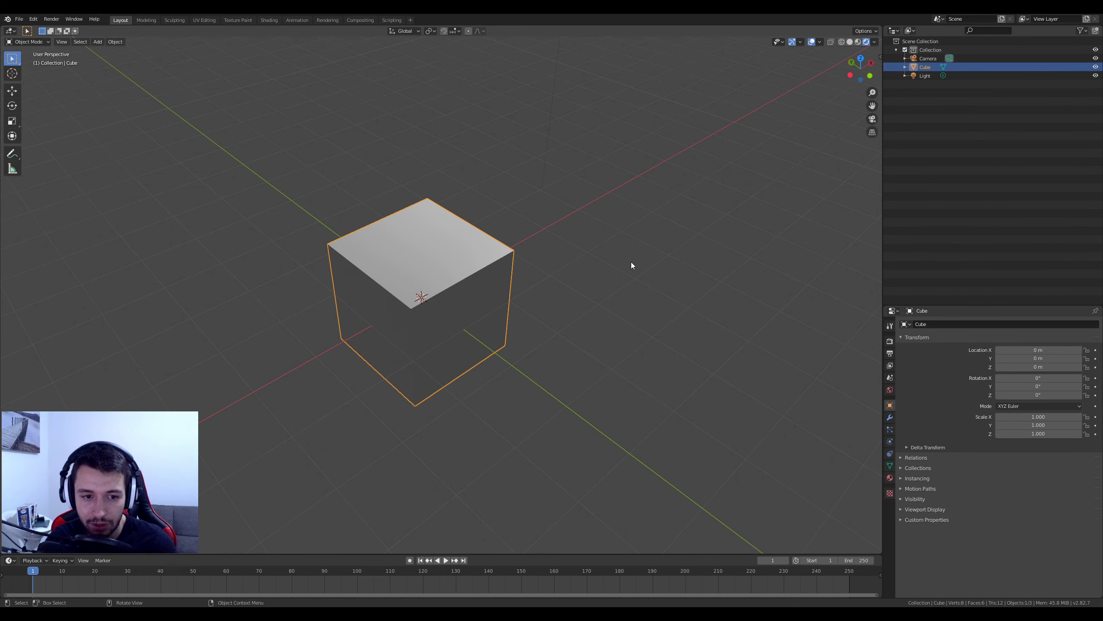
key("z")
left_click(550, 264)
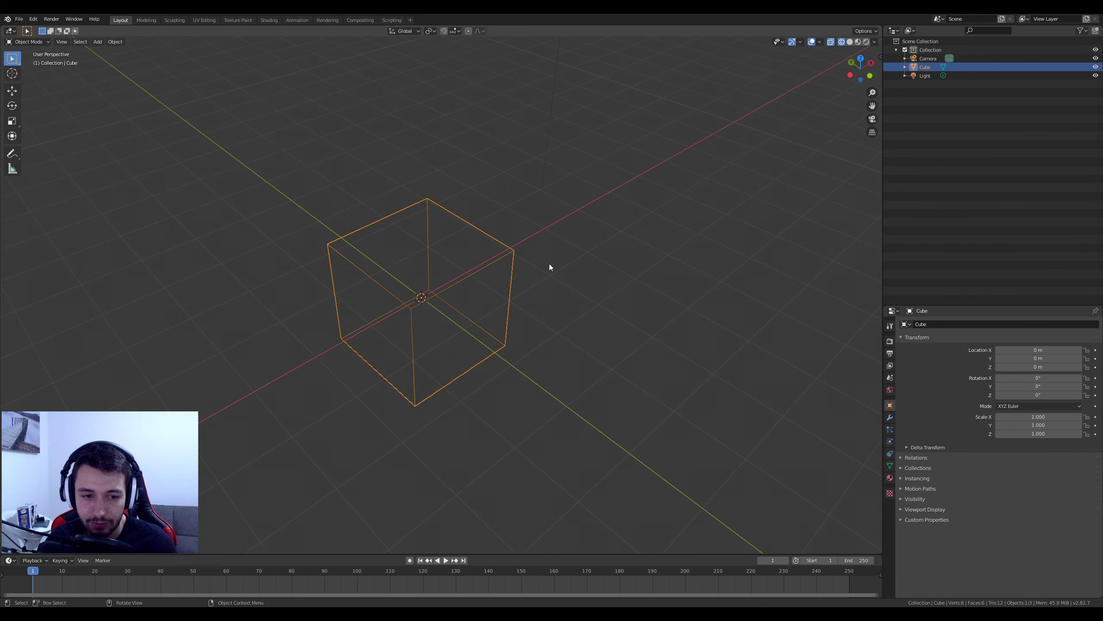
key("z")
left_click(606, 269)
Orbit toward the front, open and close the Object Mode list, and orbit to a higher view
mouse_move(607, 269)
middle_mouse_down("alt")
mouse_move(541, 259)
mouse_move(601, 263)
mouse_move(523, 239)
mouse_move(326, 204)
mouse_move(247, 219)
mouse_move(472, 250)
mouse_move(616, 252)
mouse_move(468, 251)
middle_mouse_up("alt")
left_click(28, 44)
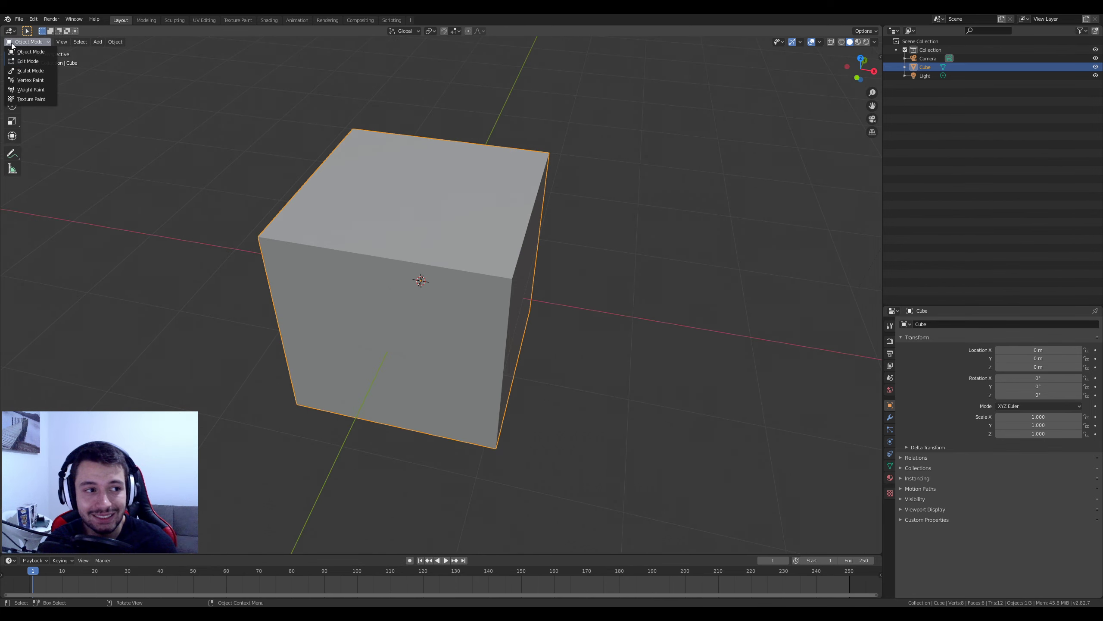
left_click(29, 51)
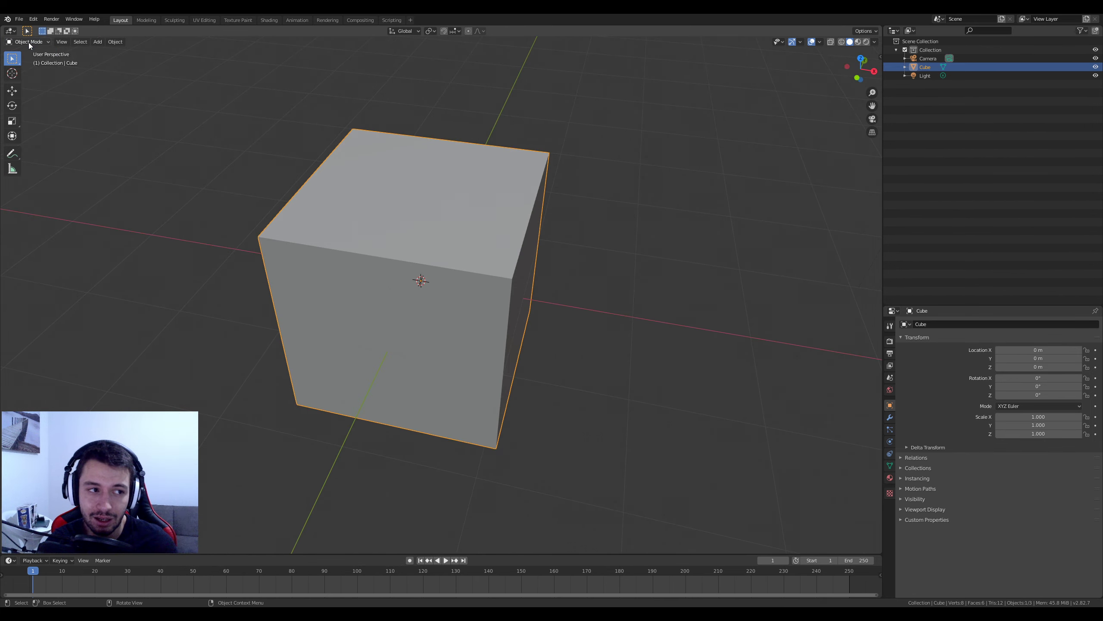
mouse_move(319, 179)
middle_mouse_down()
mouse_move(478, 190)
mouse_move(479, 201)
middle_mouse_up()
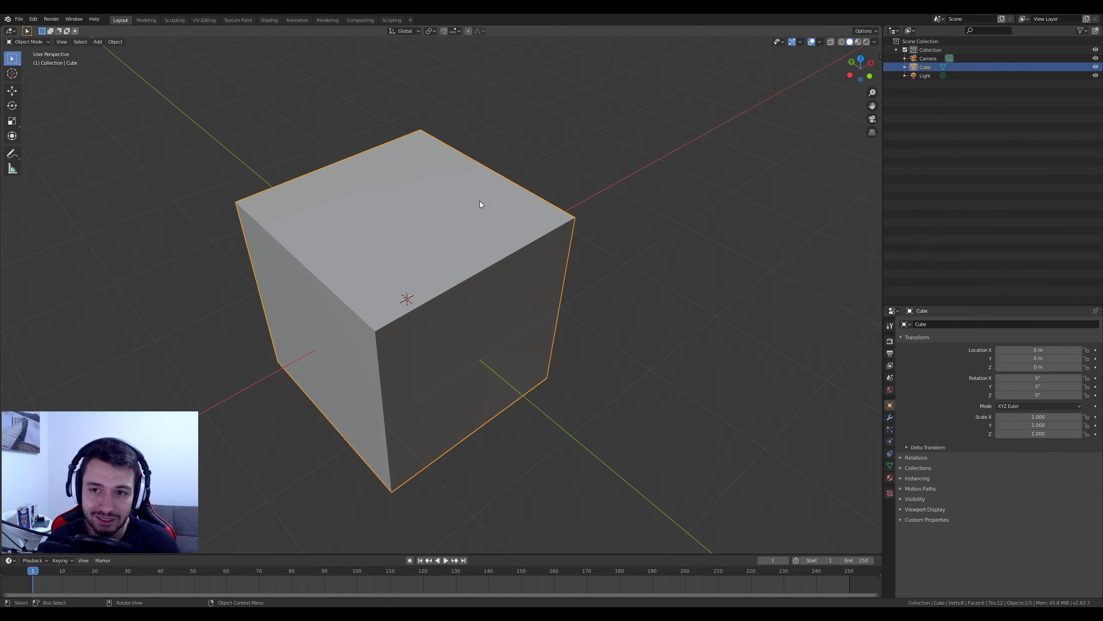